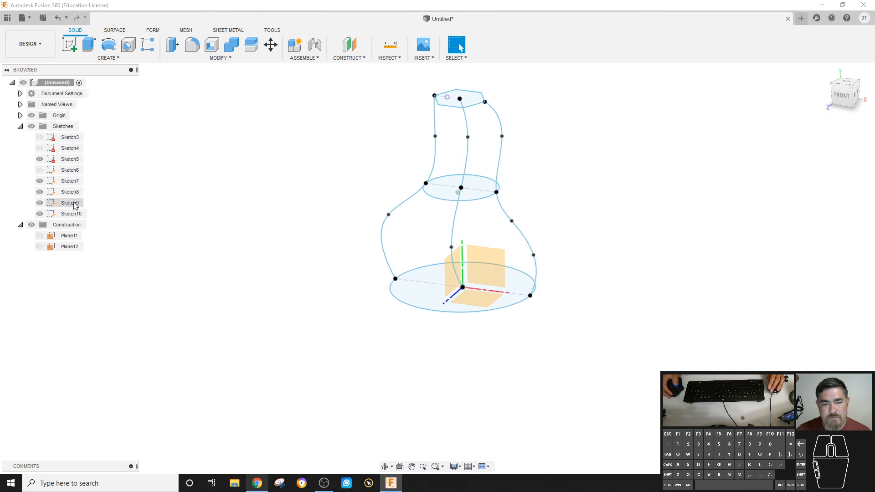
Step: Delete the unused hidden sketches Sketch3, Sketch4 and Sketch6
left_click(70, 236)
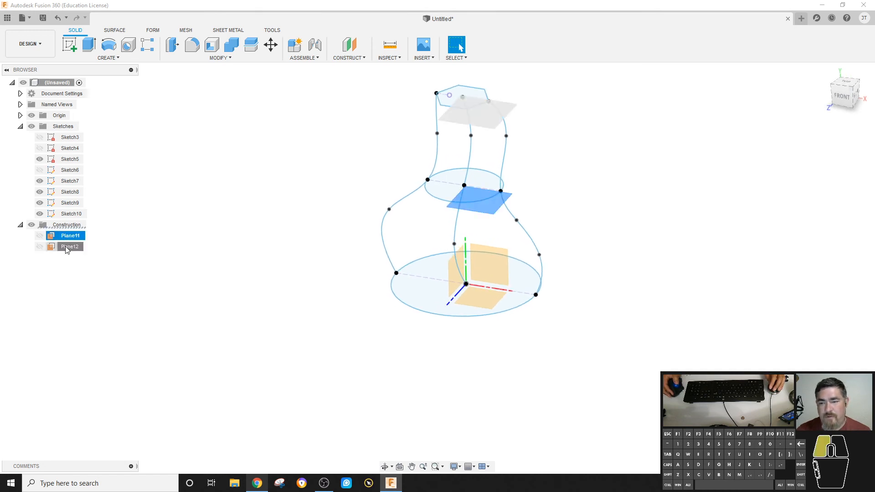
left_click(67, 247)
left_click(71, 137)
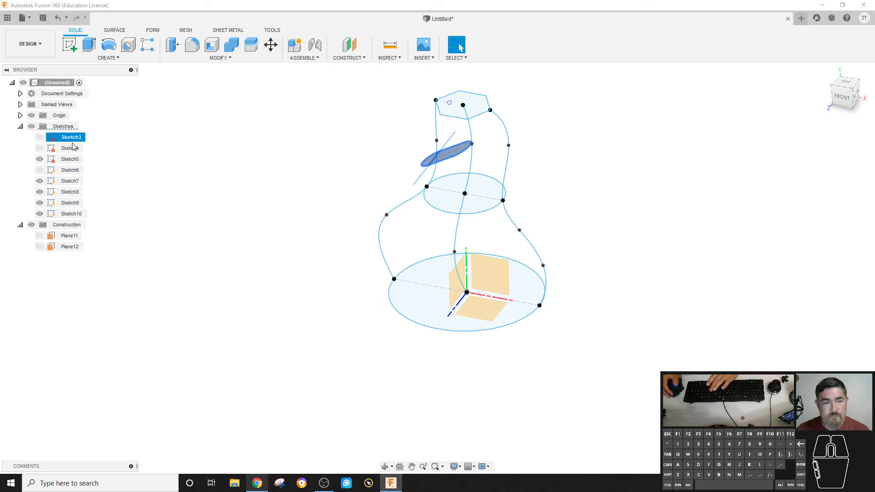
key("Delete")
left_click(66, 137)
key("Delete")
left_click(64, 148)
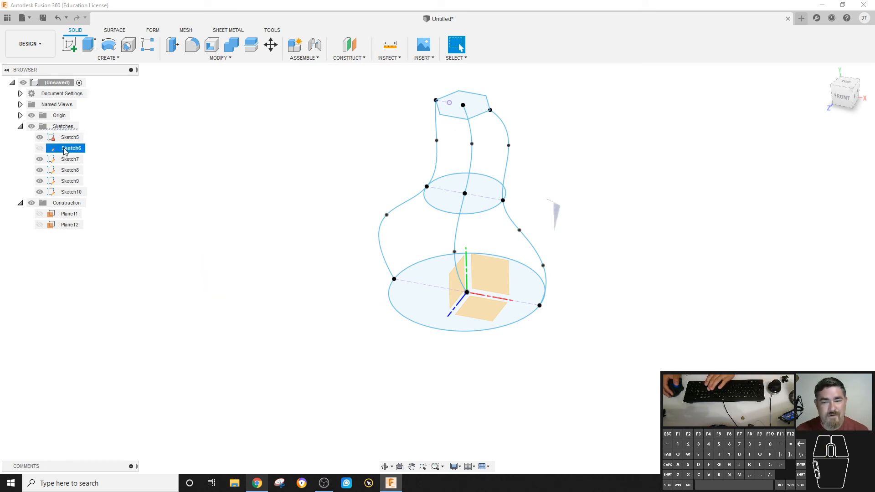
key("Delete")
Step: Highlight the remaining sketches in turn to identify the base circle, middle circle, top hexagon and guide curves in the model
left_click(64, 140)
left_click(64, 149)
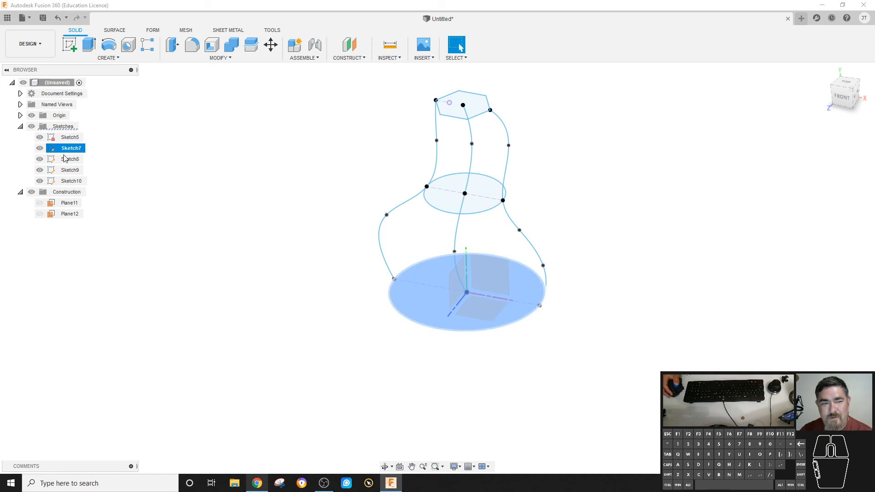
left_click(66, 161)
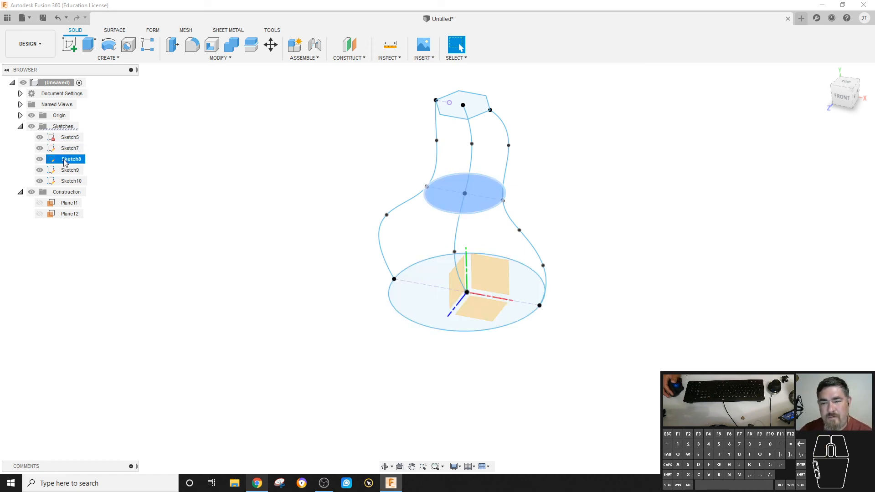
left_click(65, 172)
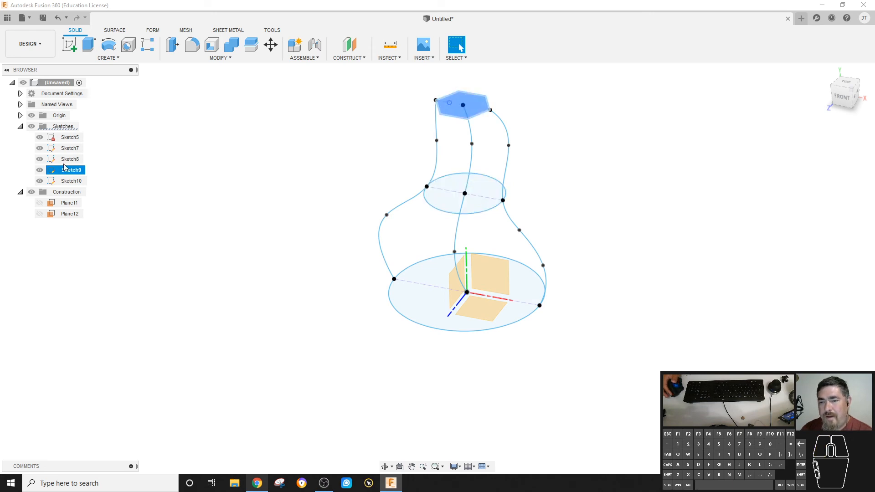
left_click(65, 181)
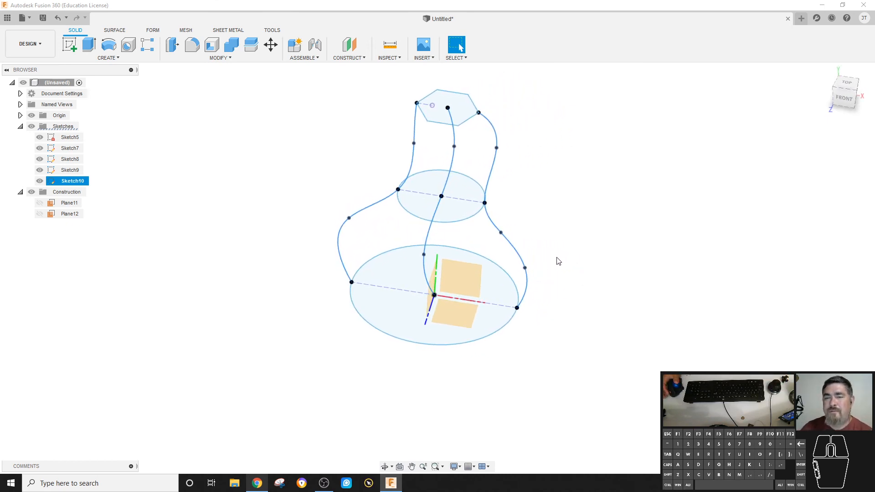
left_click(268, 227)
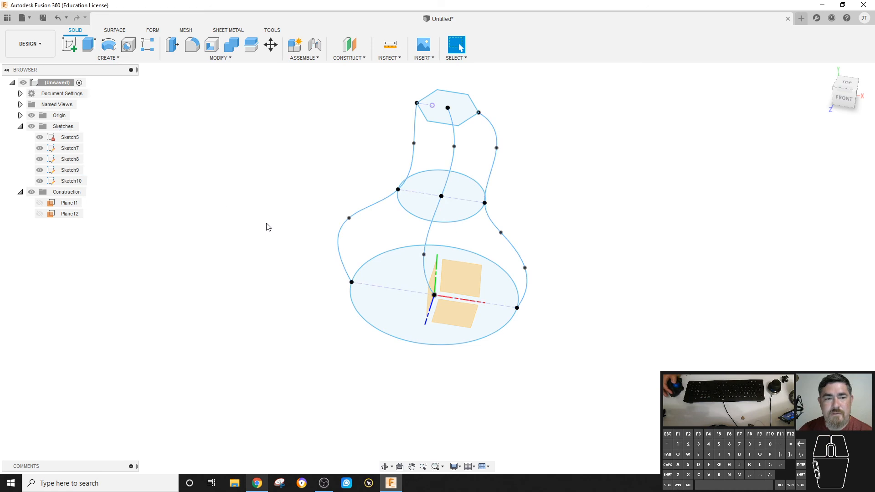
Step: Start a solid Loft with the large base circle as the first profile
left_click(108, 58)
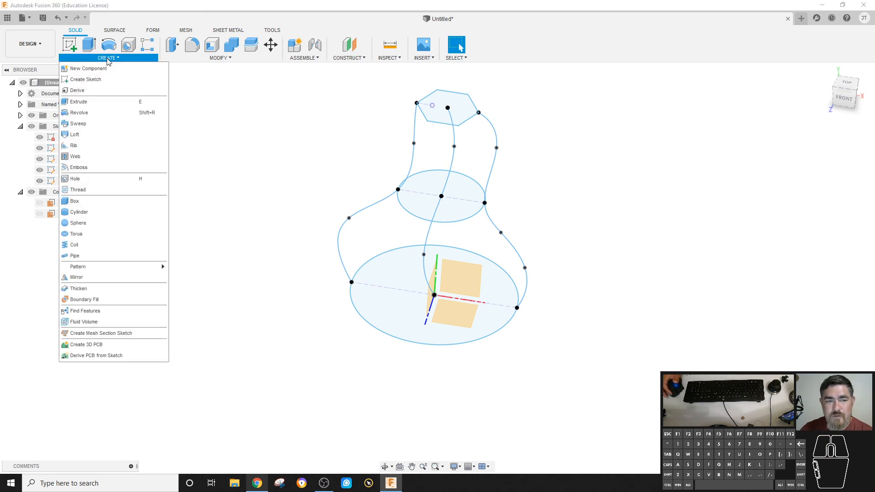
left_click(74, 135)
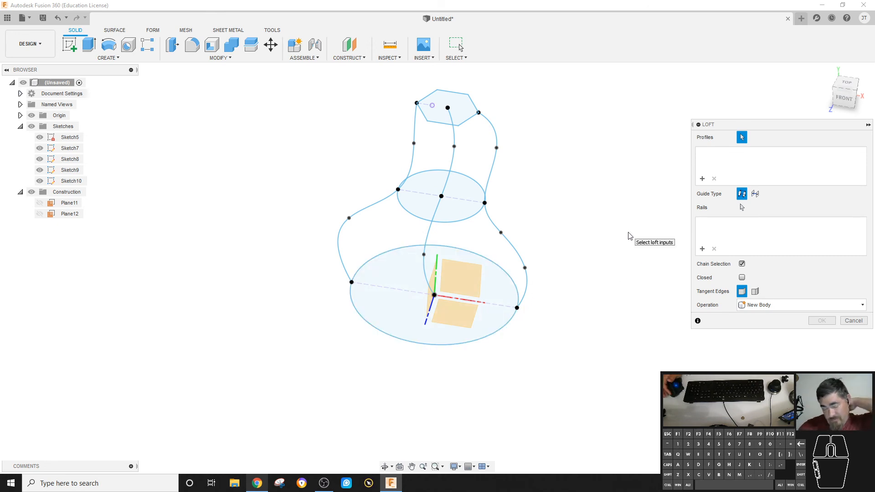
left_click(373, 311)
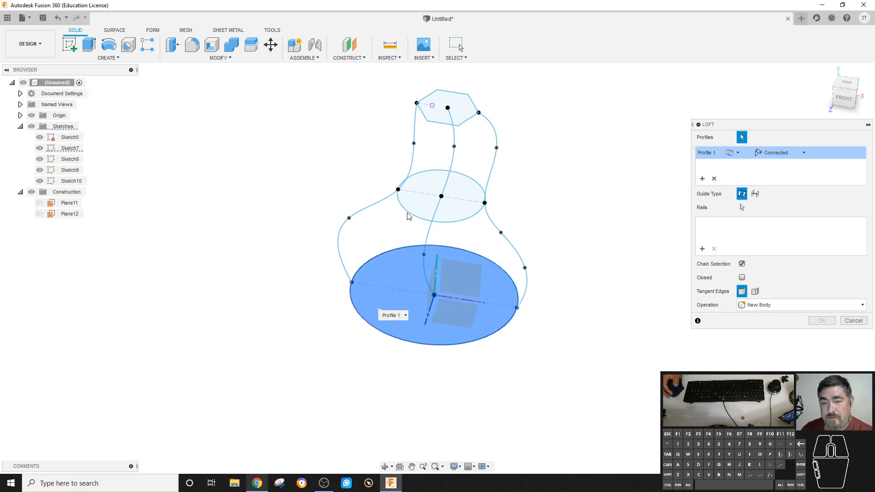
Step: Try adding the top hexagon before the middle circle in the loft, and remove both profiles, keeping only the base circle
left_click(419, 208)
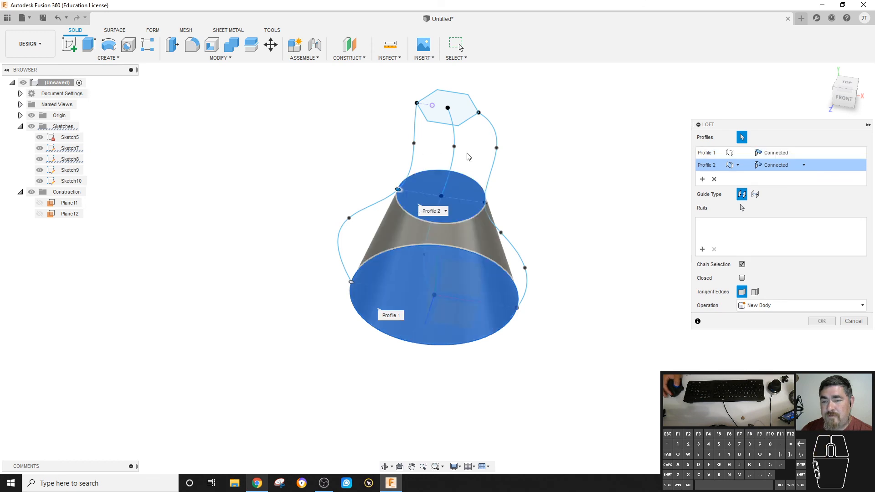
left_click(714, 178)
left_click(451, 104)
left_click(466, 200)
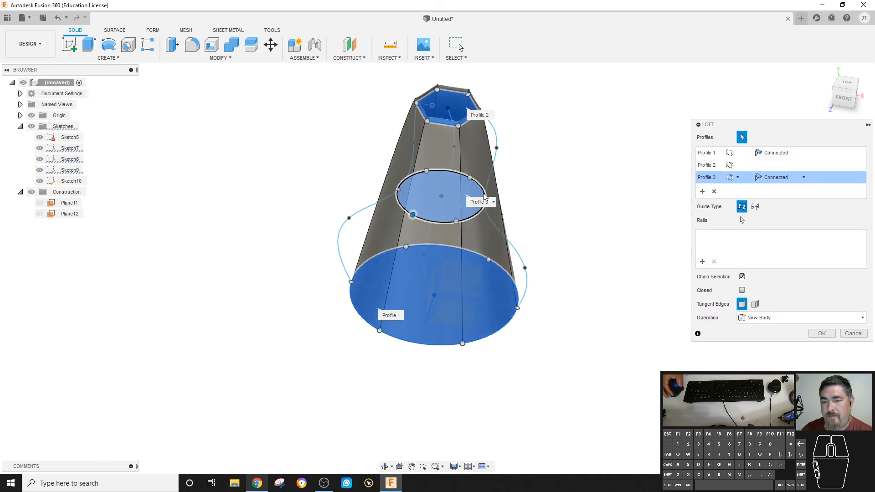
middle_click_drag(627, 182, 647, 228, "shift")
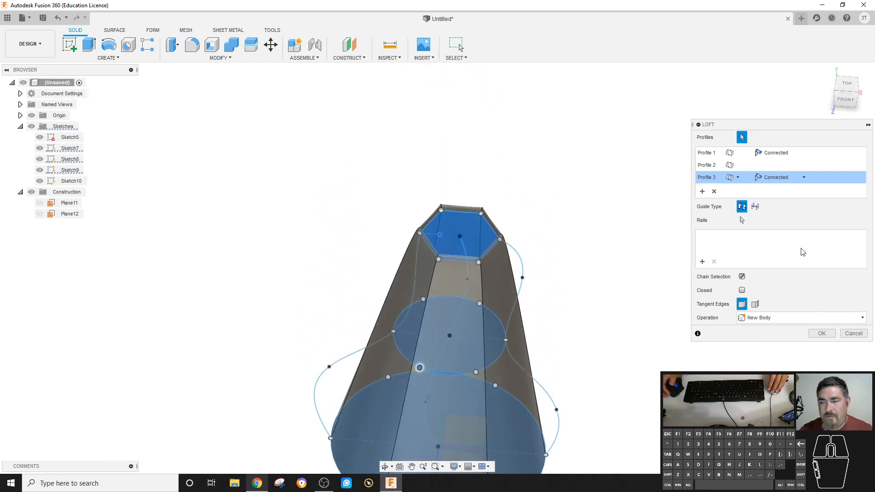
left_click(714, 191)
left_click(714, 180)
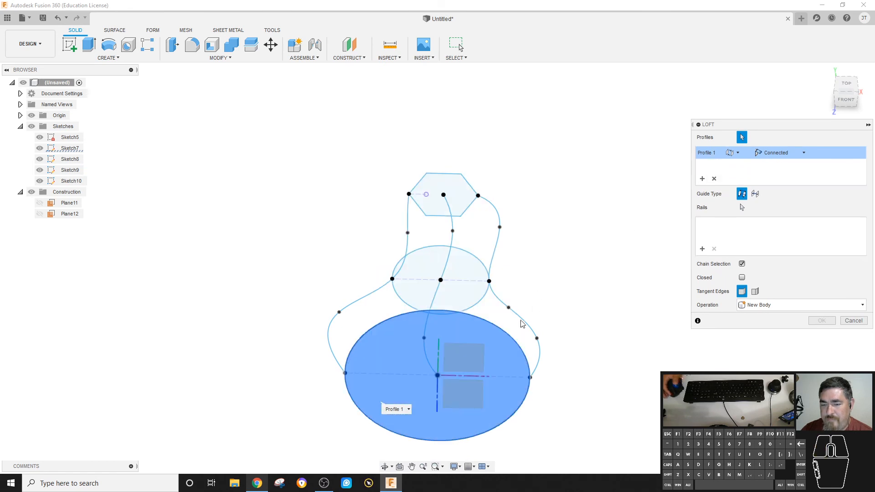
Step: Add the middle circle and the top hexagon, in that order, as the second and third loft profiles
left_click(459, 289)
left_click(460, 196)
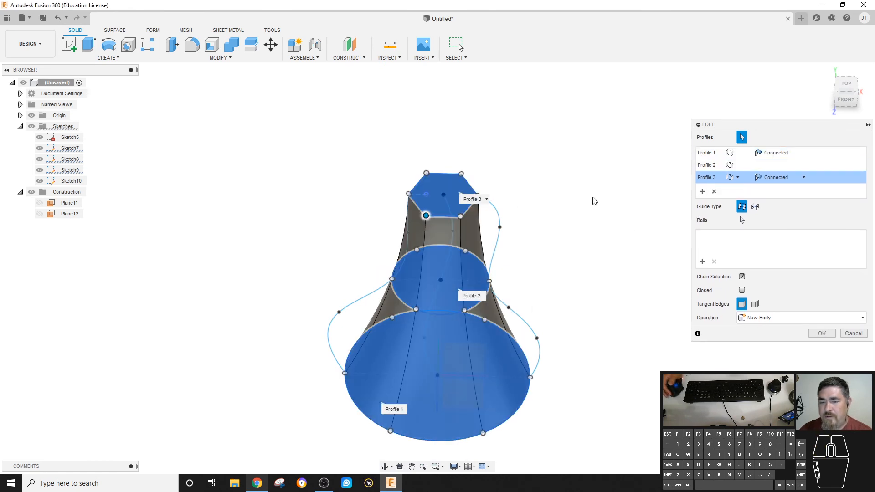
middle_click_drag(595, 200, 473, 249, "shift")
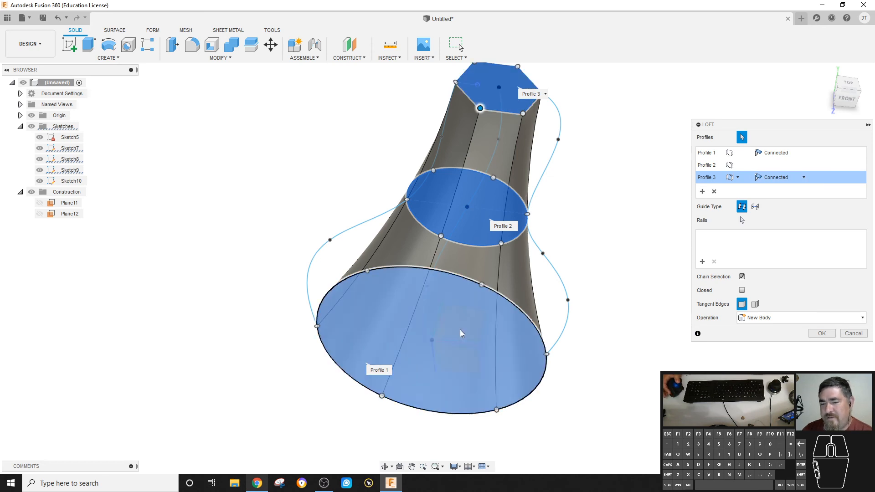
Step: Set the top hexagon profile's end condition to Direction, with a takeoff angle of -25 degrees and a takeoff weight of about 3.556
left_click(778, 177)
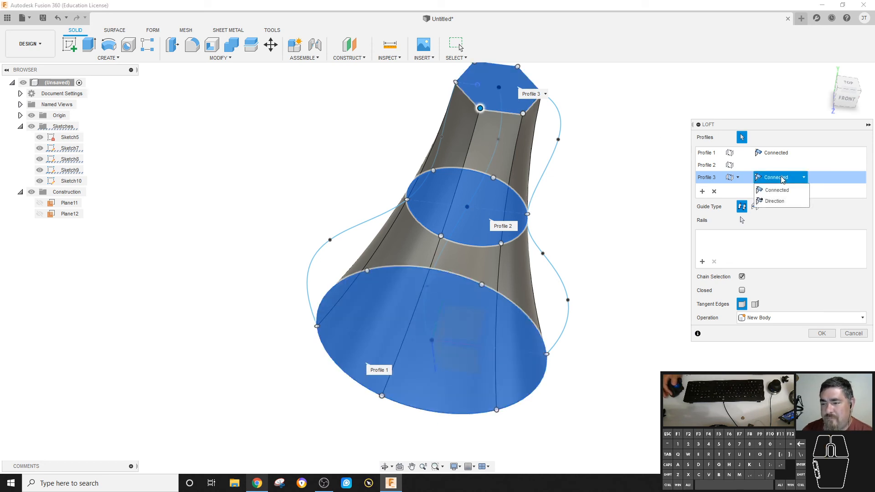
left_click(780, 201)
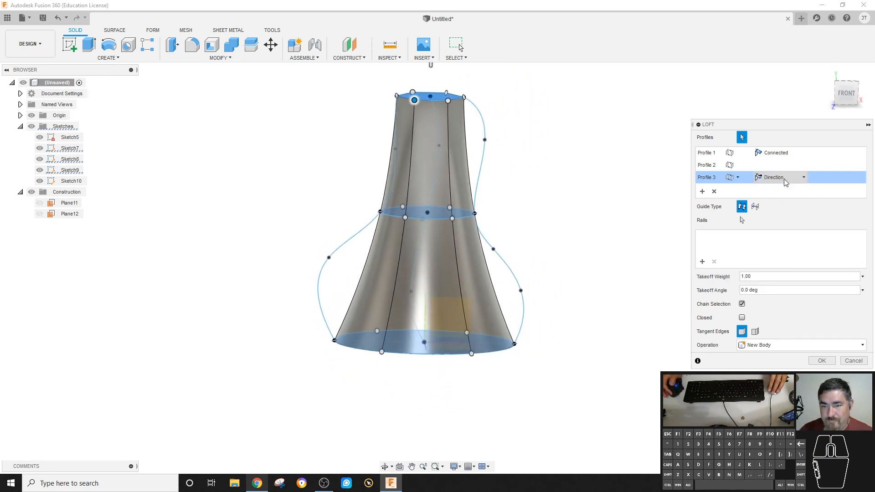
left_click_drag(433, 73, 407, 68)
middle_click_drag(579, 137, 643, 166, "shift")
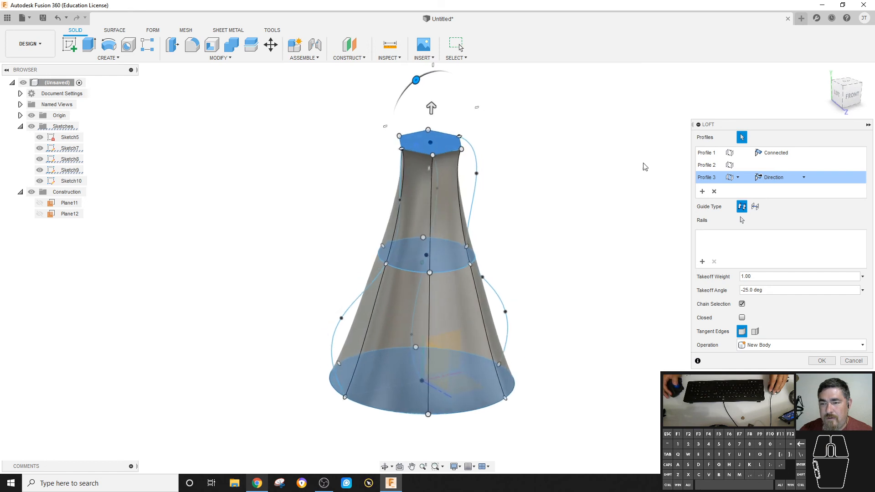
left_click_drag(436, 109, 445, 55)
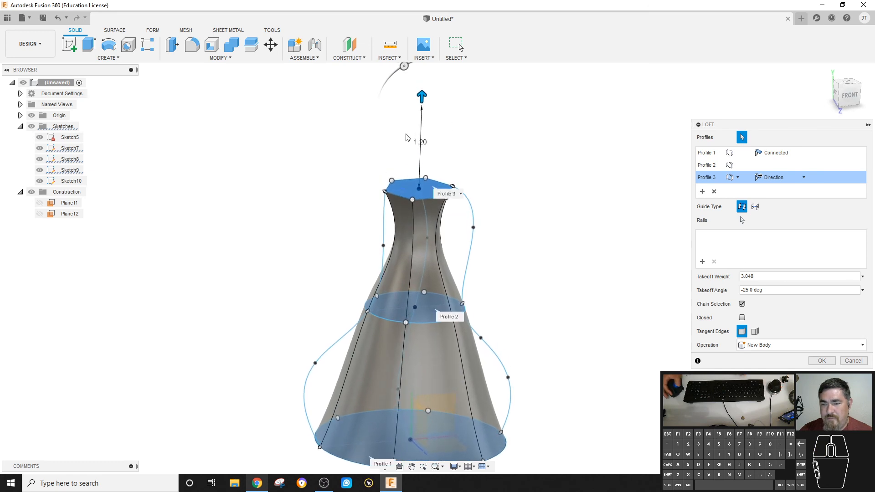
left_click_drag(419, 102, 422, 89)
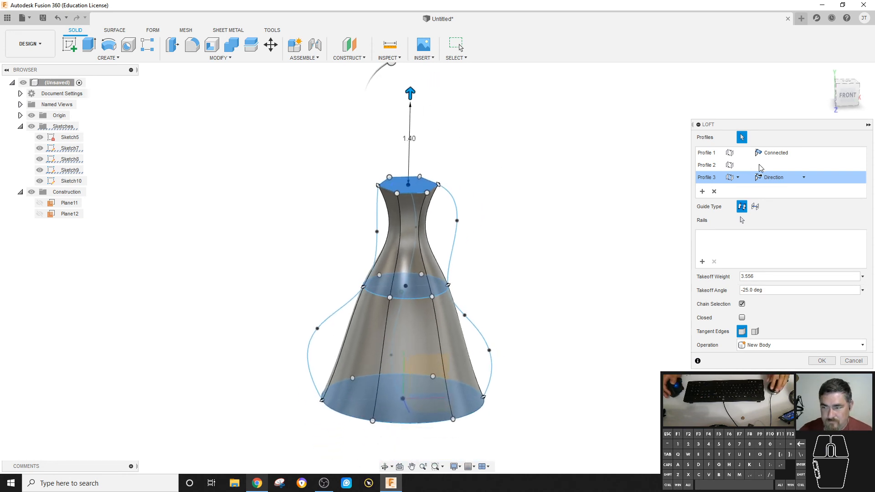
Step: Return the top hexagon profile's end condition to Connected
left_click(788, 156)
left_click(791, 218)
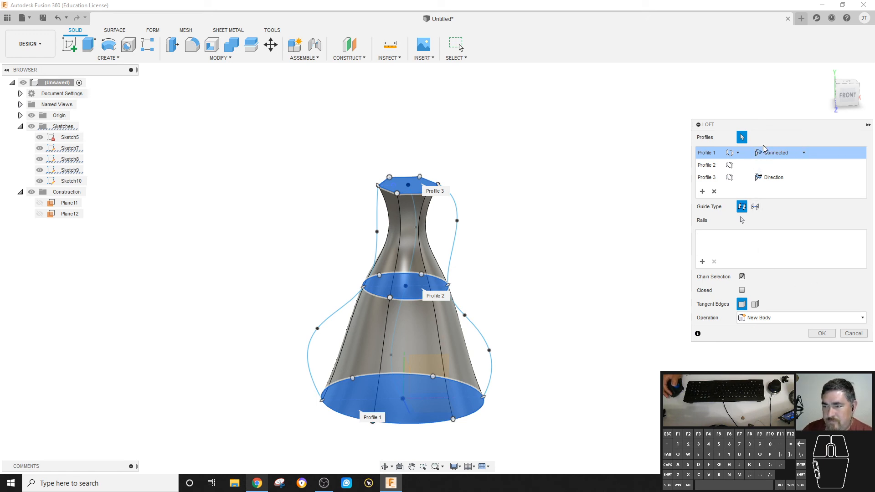
left_click(770, 178)
left_click(777, 191)
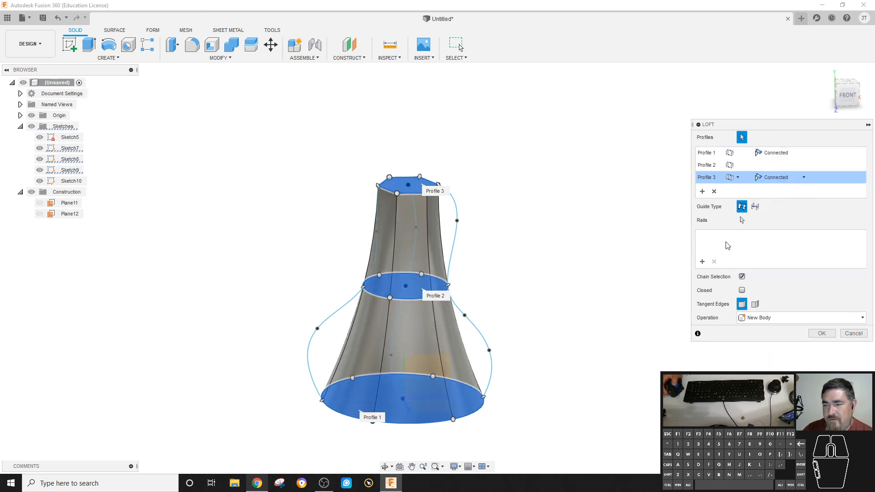
Step: Set the loft's guide type to Centerline and use the curve through the profile centers as the centerline
left_click(754, 211)
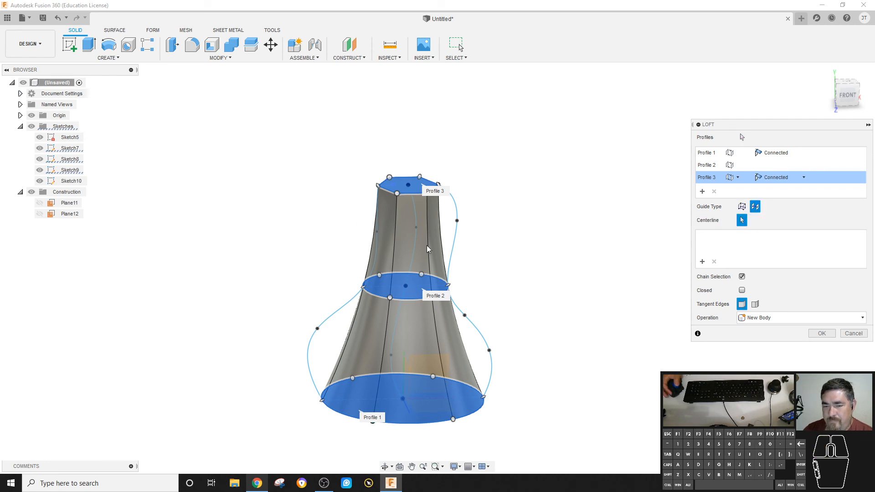
left_click(414, 251)
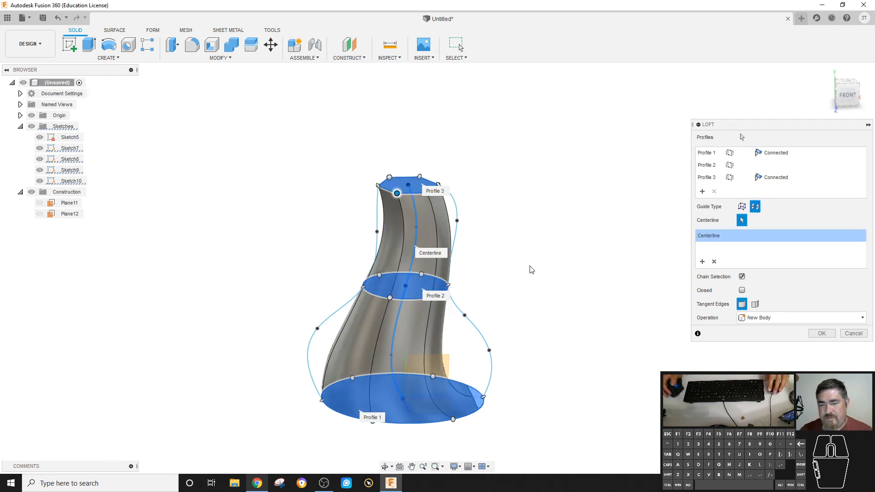
middle_click_drag(529, 267, 391, 354, "shift")
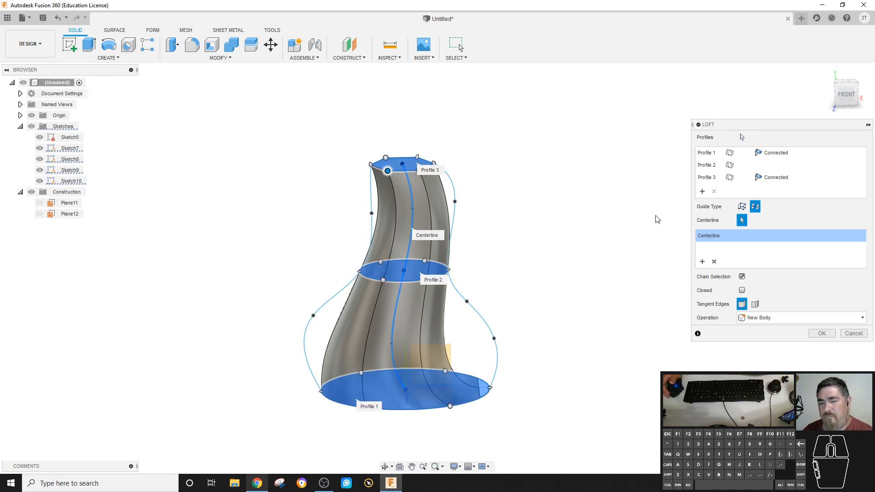
Step: Try the left outer curve and then the right outer curve of the bottle as the loft's centerline
left_click(348, 291)
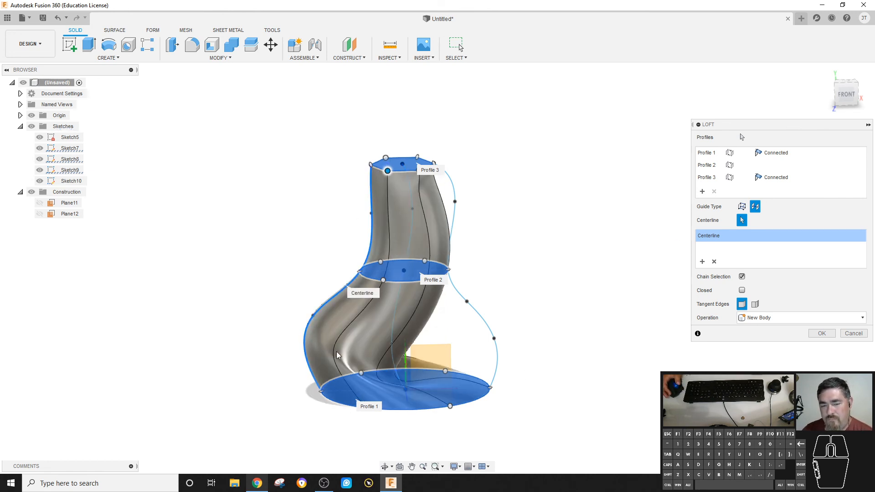
left_click(455, 221)
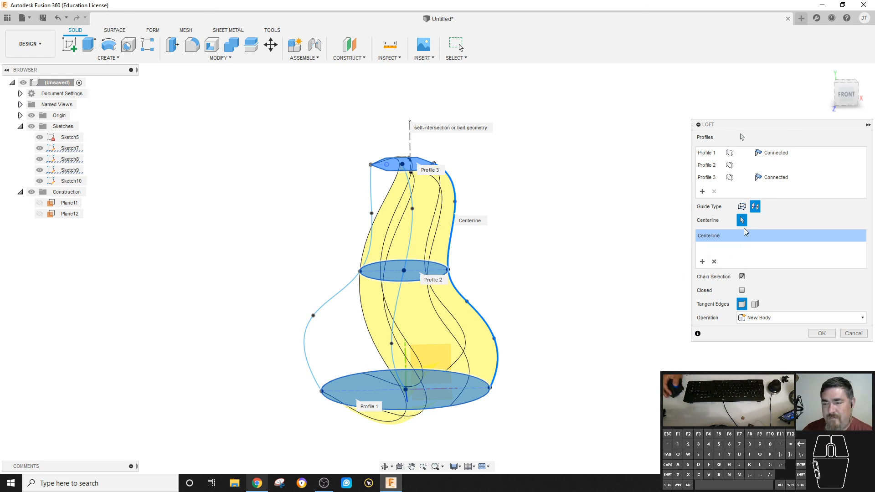
left_click(743, 208)
left_click(754, 207)
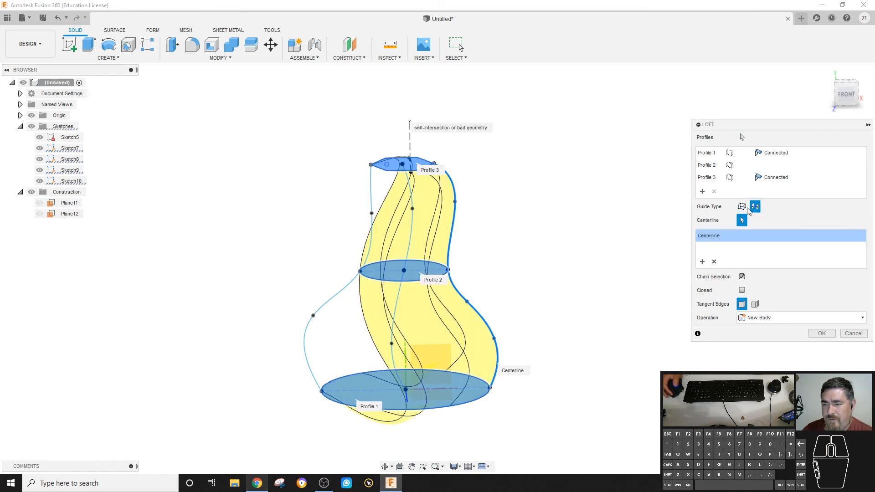
Step: Set the guide type to Rails and select the left and right outer curves as the two rails
left_click(742, 207)
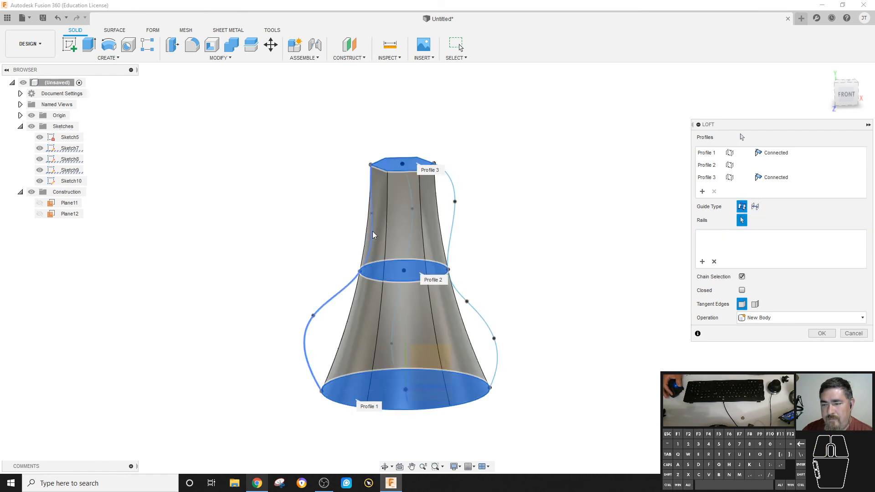
left_click(341, 287)
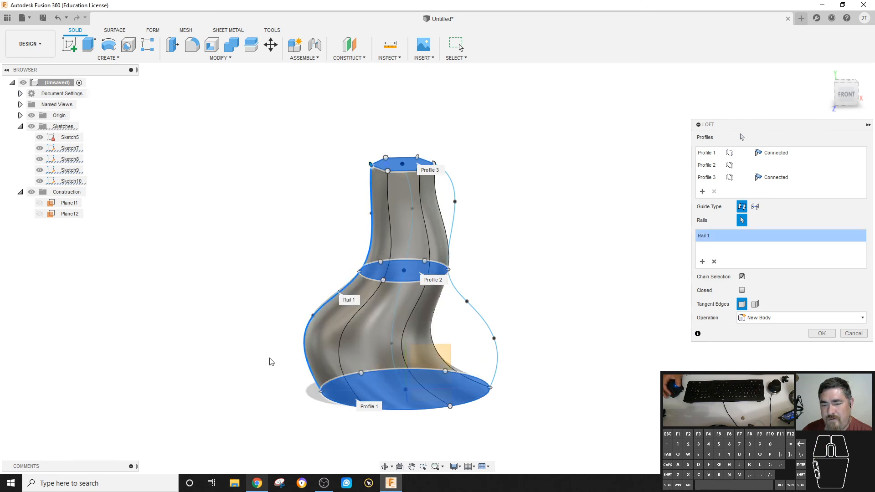
left_click(477, 312)
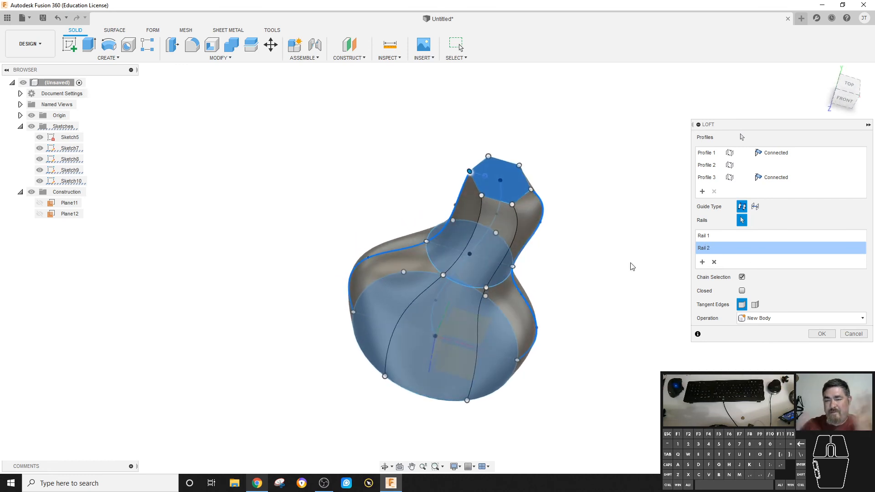
Step: Remove the second rail, then try the loft's Centerline guide type with the left outer curve and with the curve through the profile centers
left_click(714, 261)
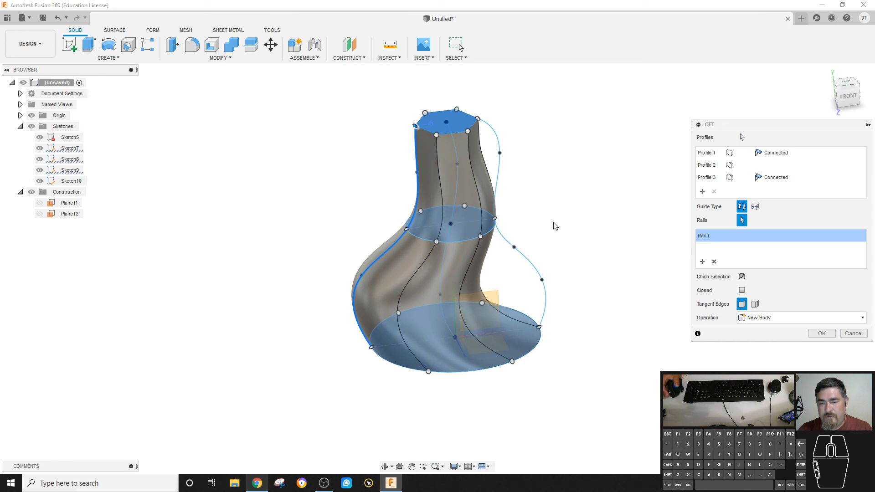
left_click(755, 206)
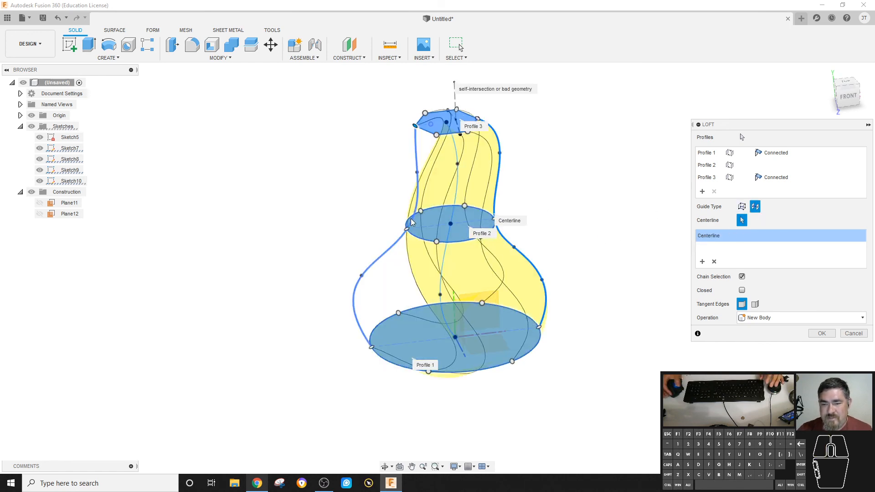
left_click(390, 246)
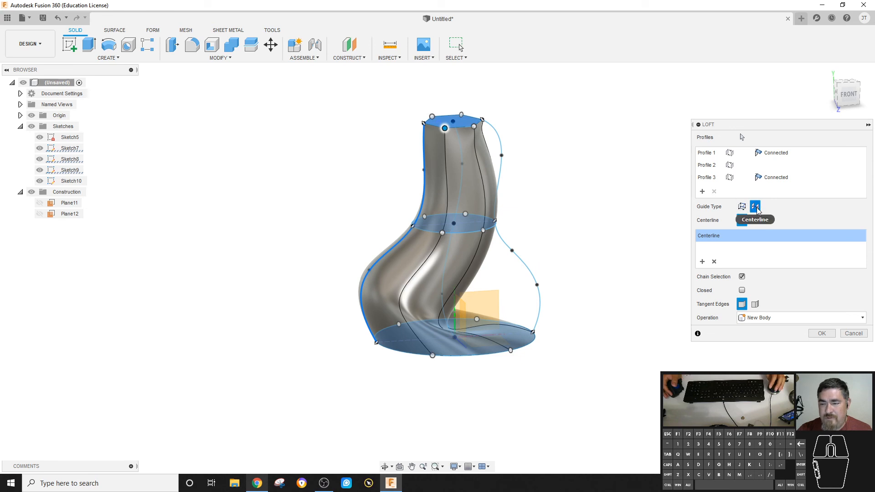
left_click(447, 279)
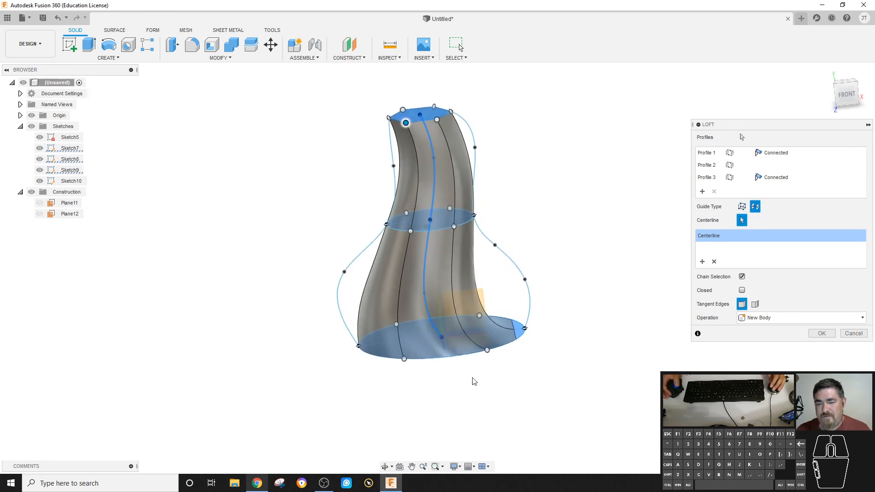
Step: Set the guide type back to Rails, add the right outer curve as the second rail, and cancel the loft
left_click(742, 207)
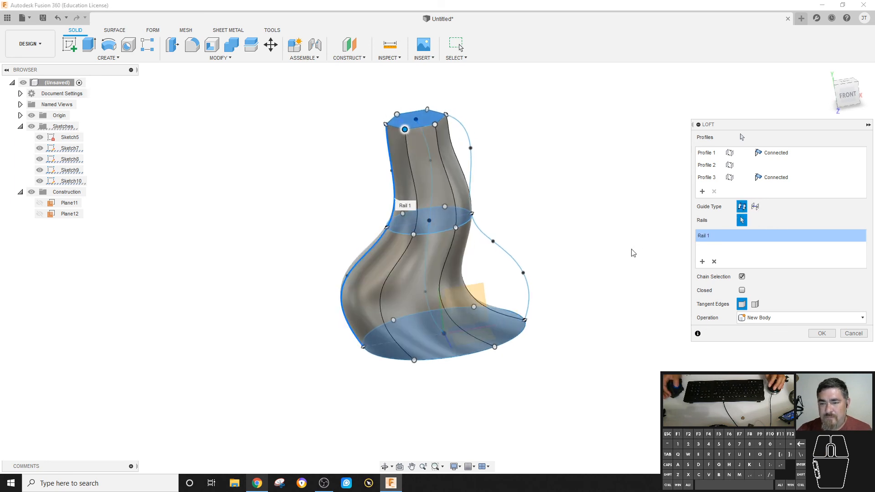
left_click(484, 231)
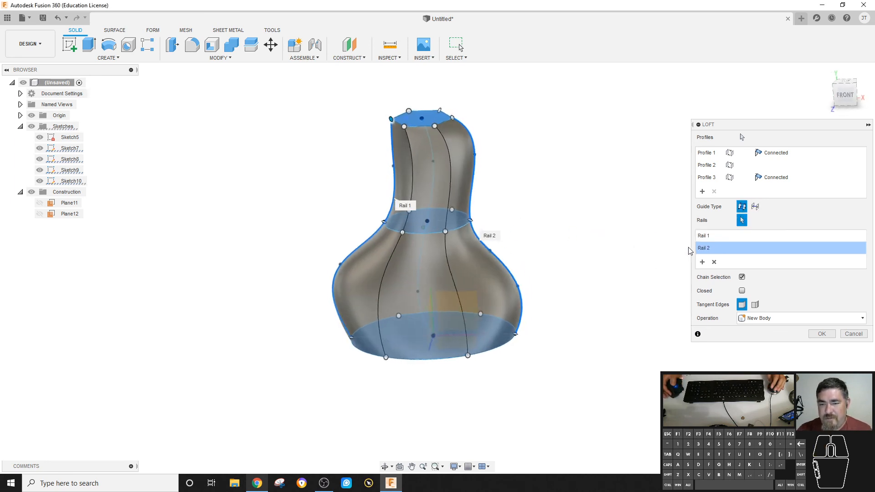
left_click(851, 333)
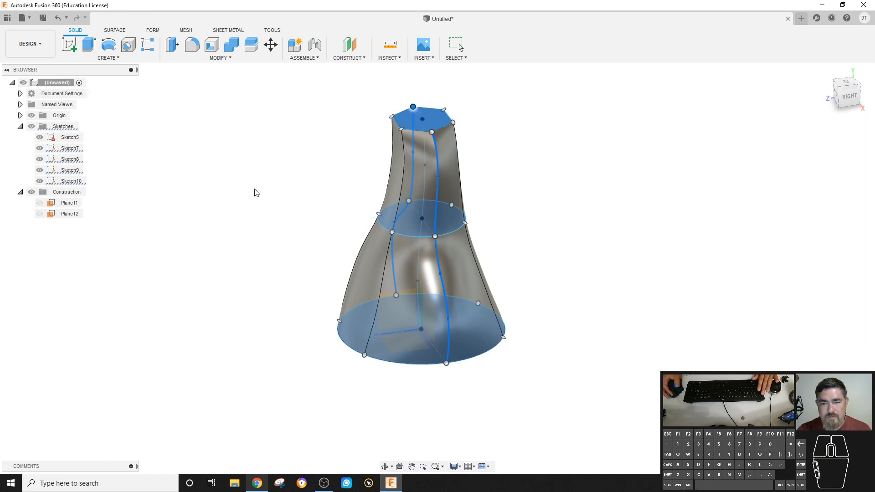
Step: Start a sketch on the YZ plane and project both circles and the hexagon's two opposite side edges into it
left_click(70, 46)
left_click(397, 294)
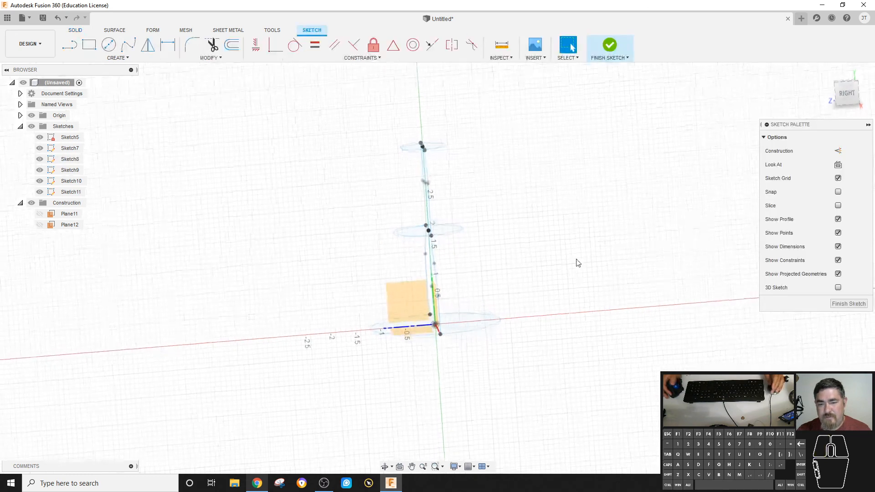
key("p")
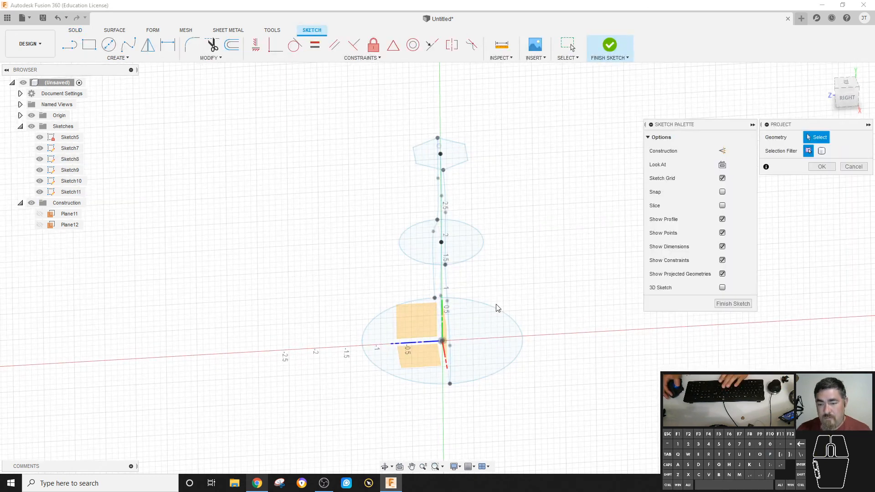
left_click(495, 308)
left_click(472, 258)
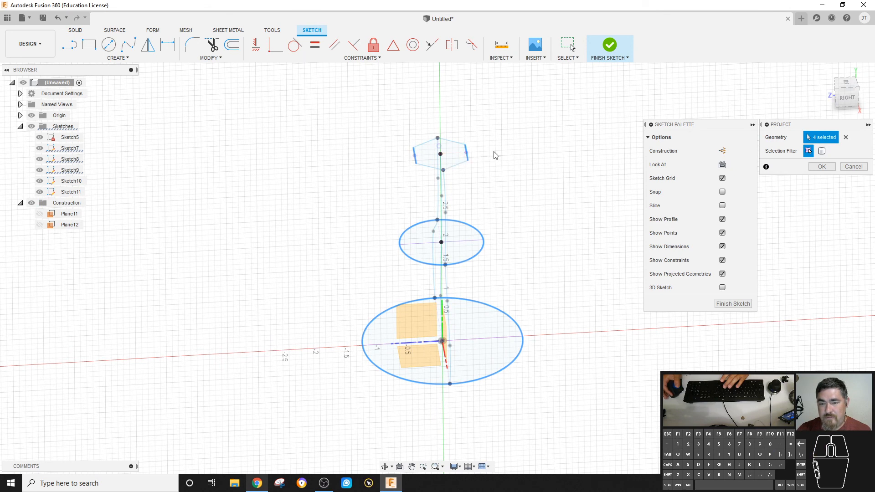
left_click(822, 167)
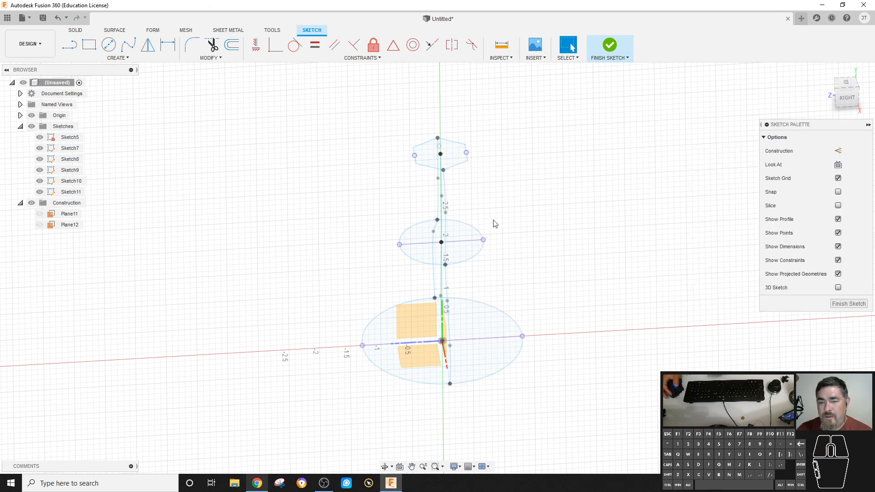
Step: Convert the projected lines across the middle and base circles to construction lines
left_click(474, 242)
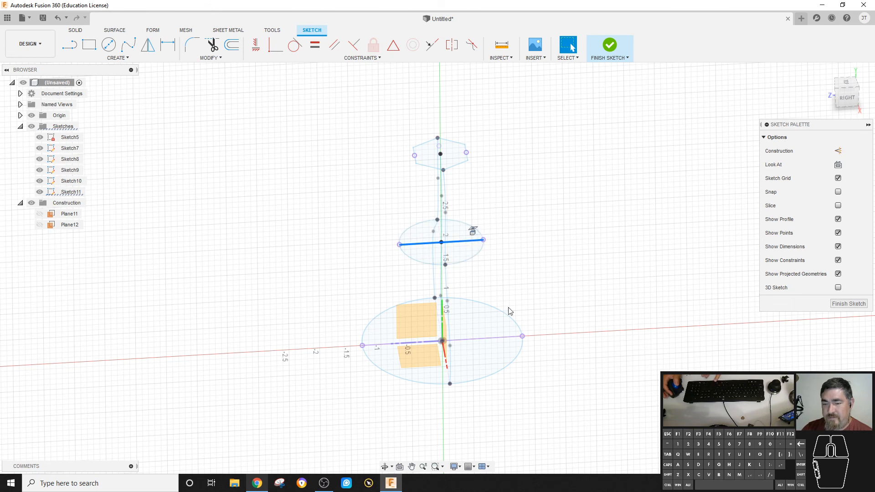
left_click(497, 336)
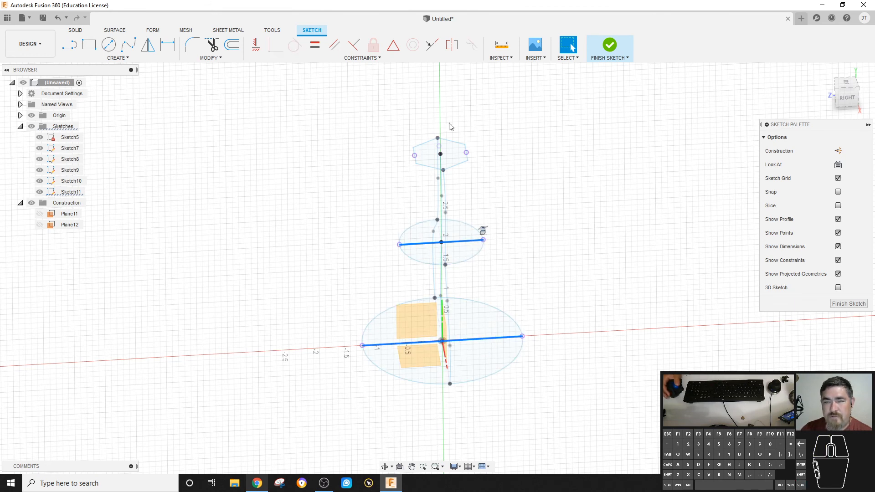
left_click(837, 152)
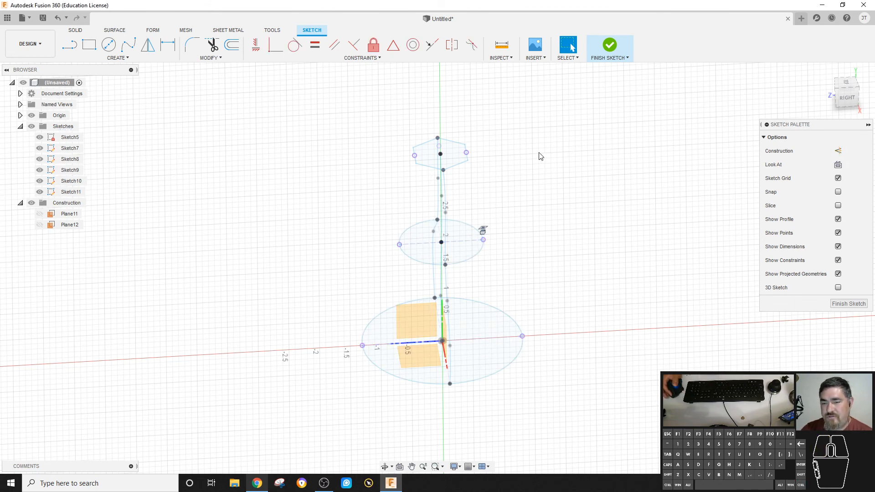
Step: Draw a fit-point spline from the hexagon's left projected point through the middle circle's left point to the base circle's, bulging outward between profiles
left_click(129, 48)
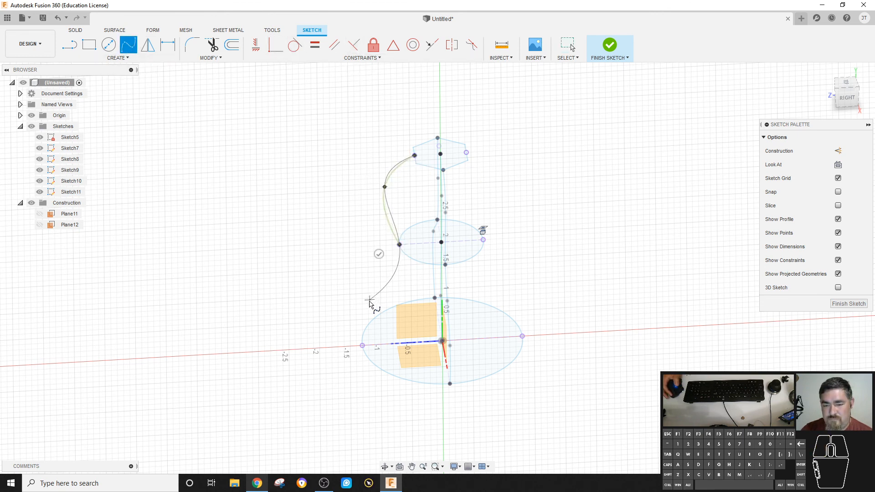
left_click(349, 301)
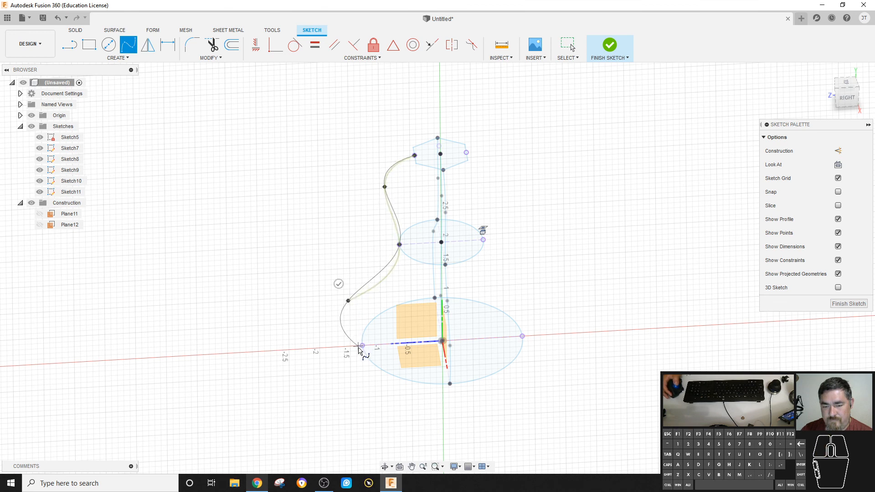
left_click(362, 346)
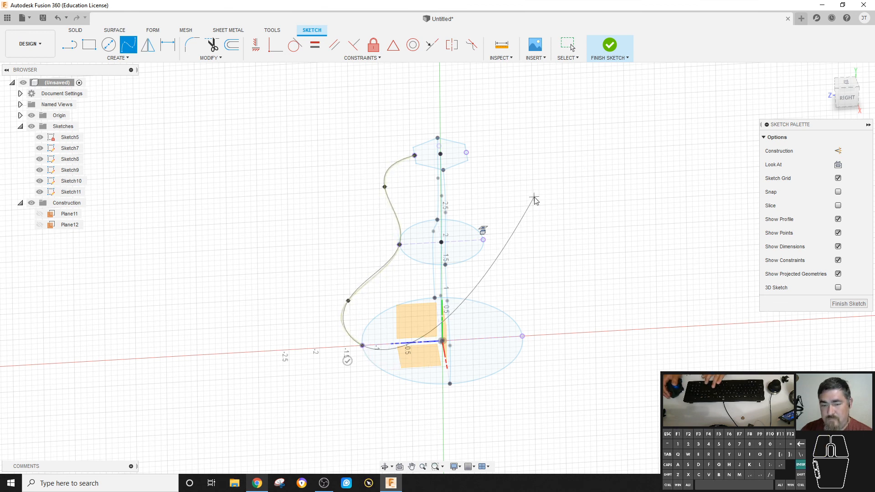
key("Escape")
Step: Draw a second spline through the right projected points of the hexagon, middle circle and base circle, and finish the sketch
left_click(128, 45)
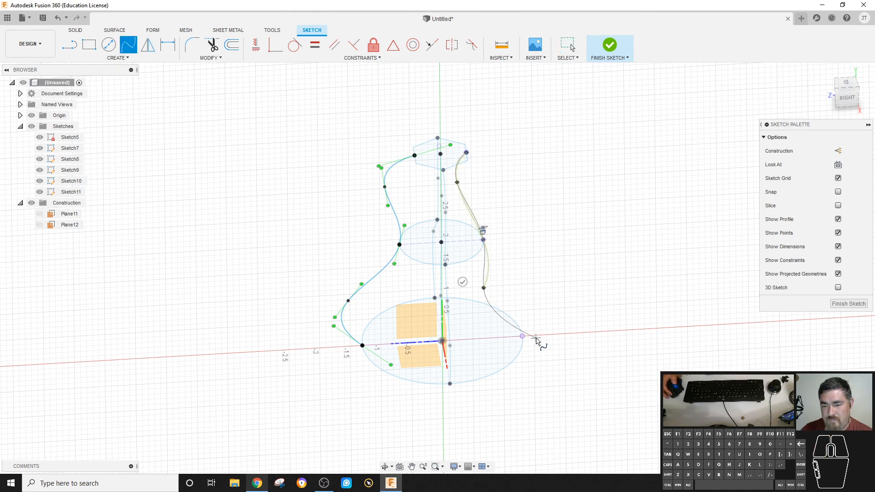
right_click(569, 263)
left_click(600, 264)
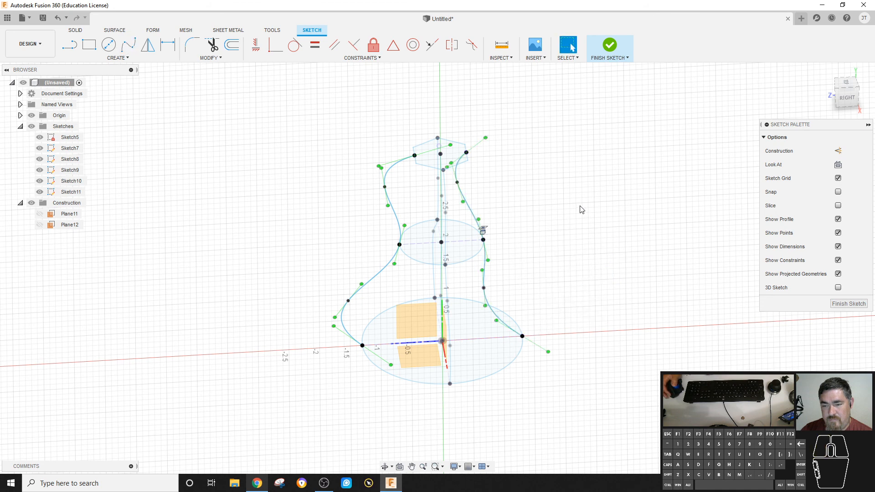
left_click(613, 50)
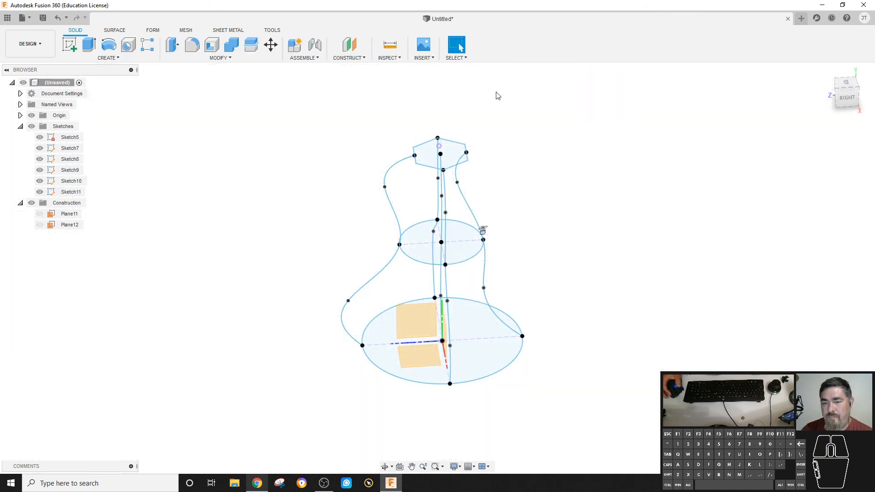
Step: Start a loft using the base circle, the middle circle and the top hexagon as profiles
left_click(108, 58)
left_click(80, 133)
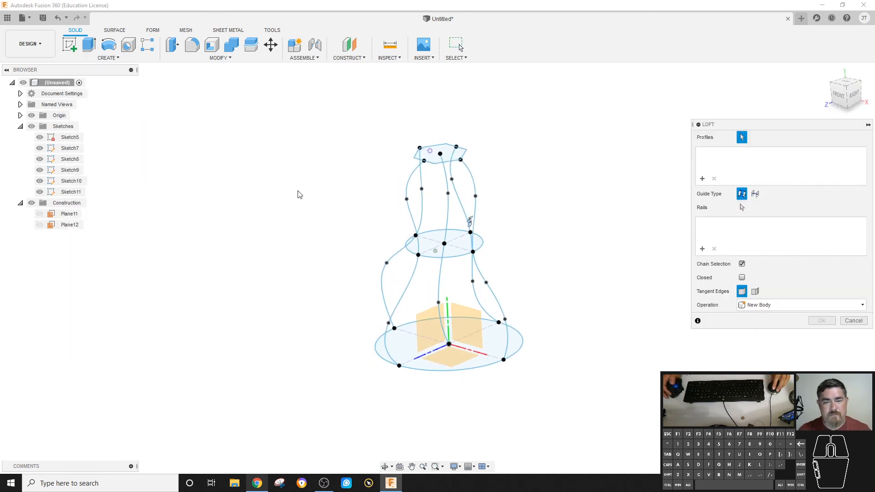
left_click(440, 358)
left_click(446, 248)
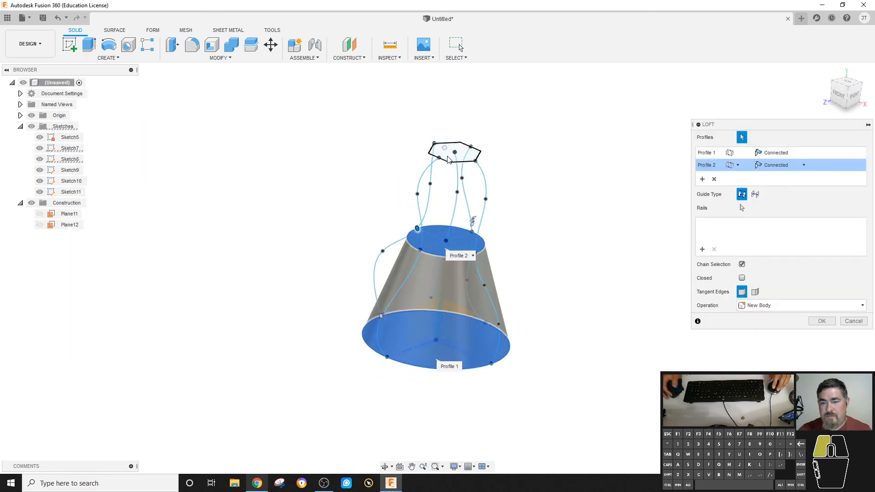
left_click(447, 163)
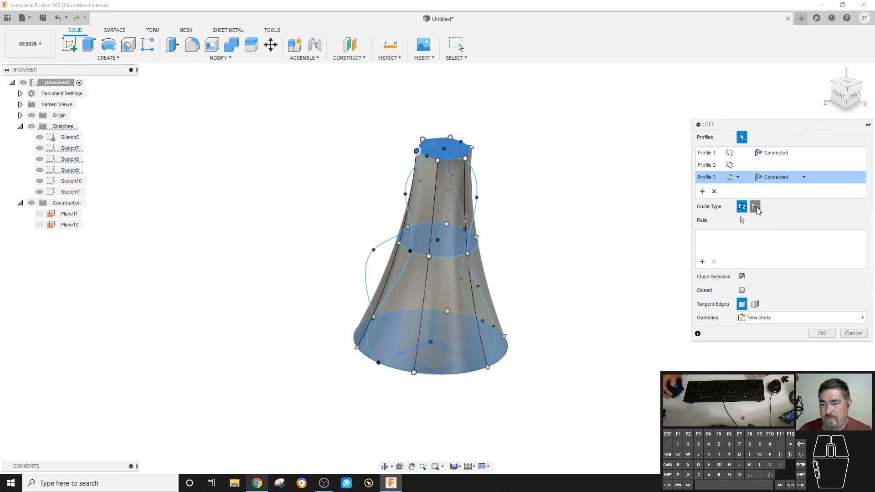
Step: Try the loft with all four outer curves as rails, inspect the shape, and cancel the loft
left_click(741, 220)
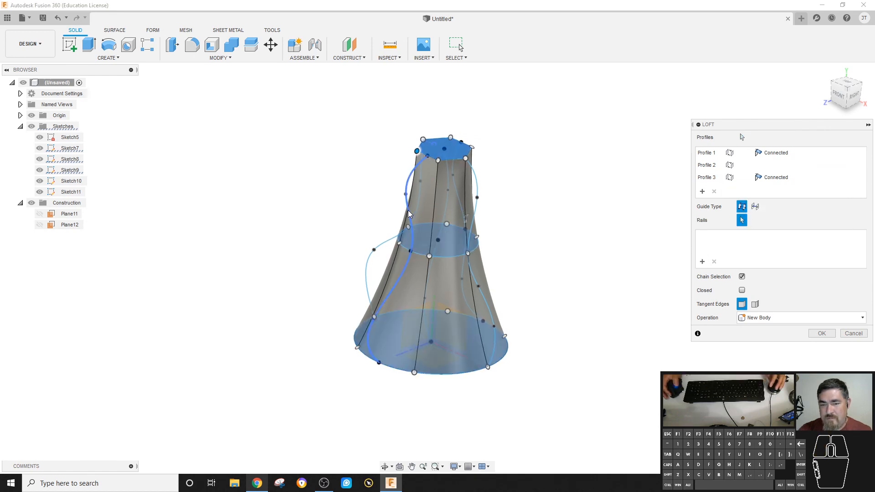
left_click(476, 213)
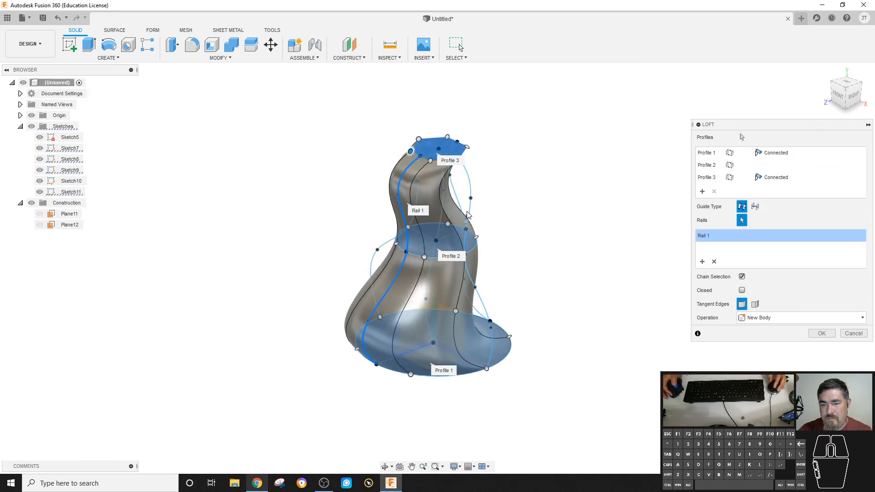
left_click(466, 221)
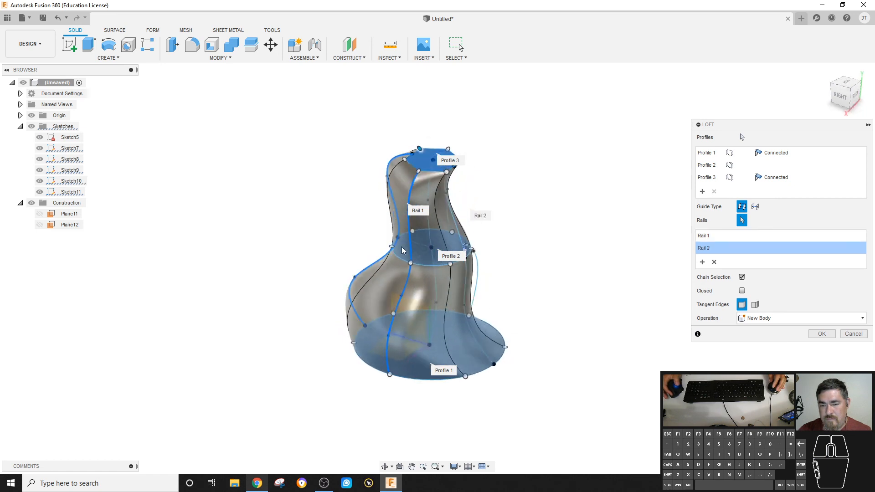
left_click(453, 236)
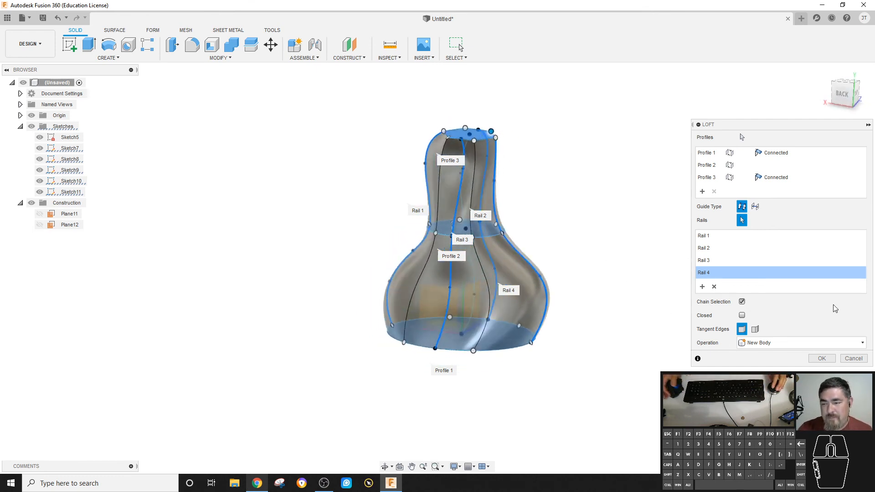
key("Escape")
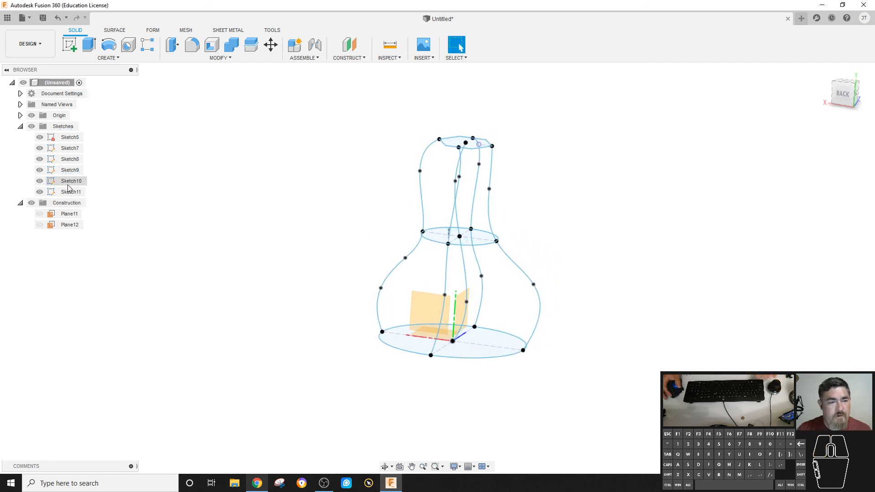
Step: Delete the guide-curve sketches Sketch11 and Sketch10, and hide the base circle's sketch, Sketch7
left_click(68, 191)
key("Delete")
left_click(68, 181)
key("Delete")
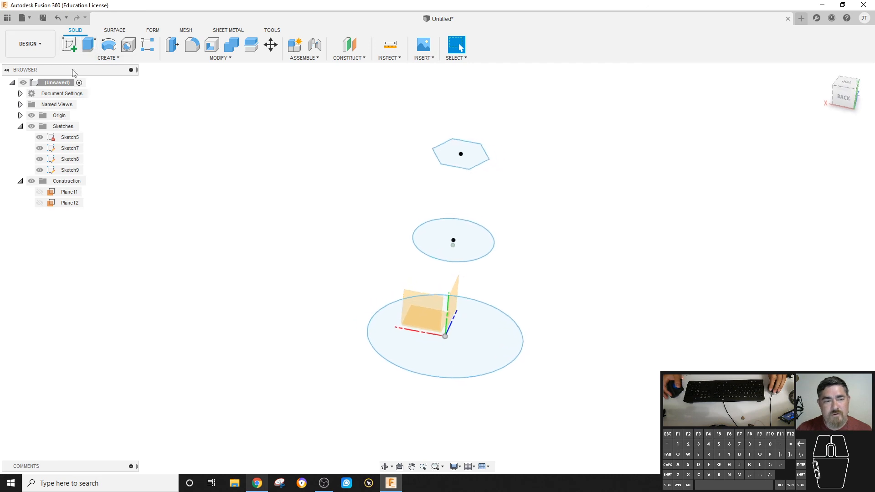
left_click(41, 149)
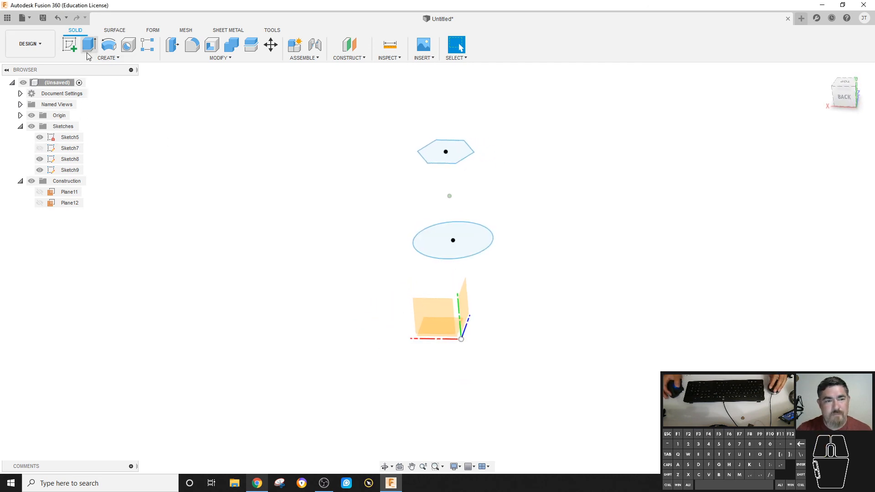
key("e")
left_click(454, 234)
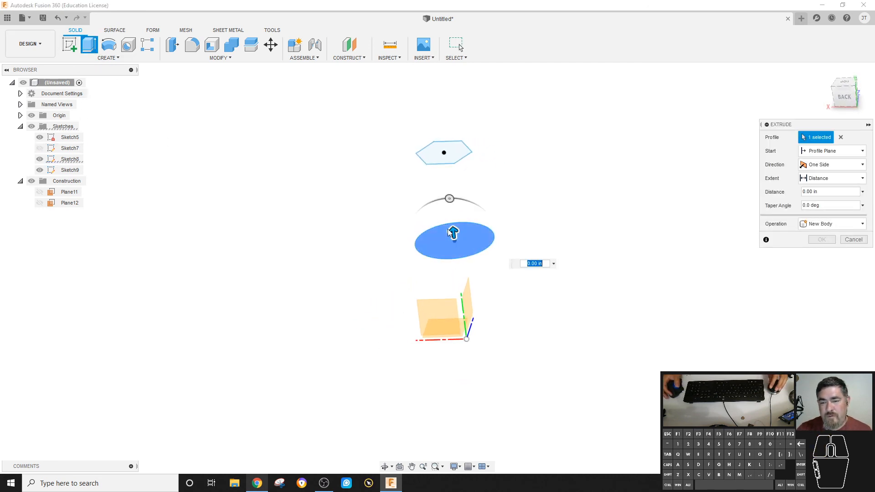
left_click_drag(453, 232, 450, 320)
key("Escape")
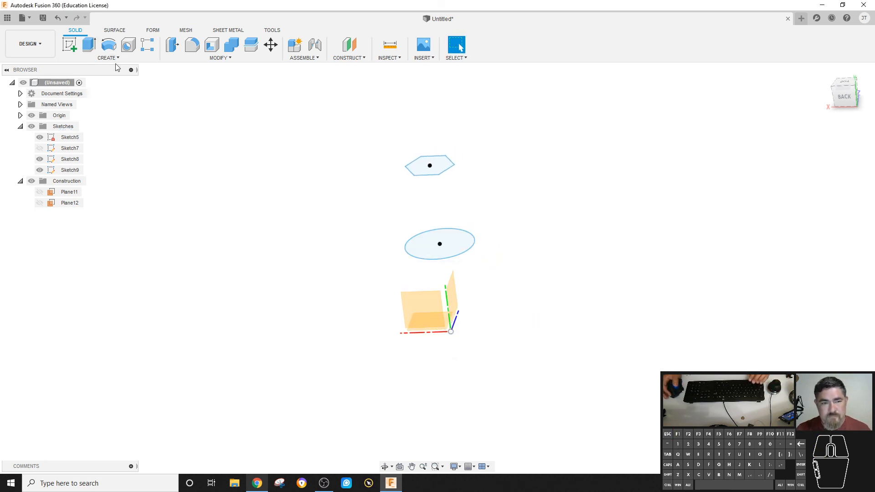
Step: Extrude the middle circle downward toward the origin as a new body
left_click(87, 46)
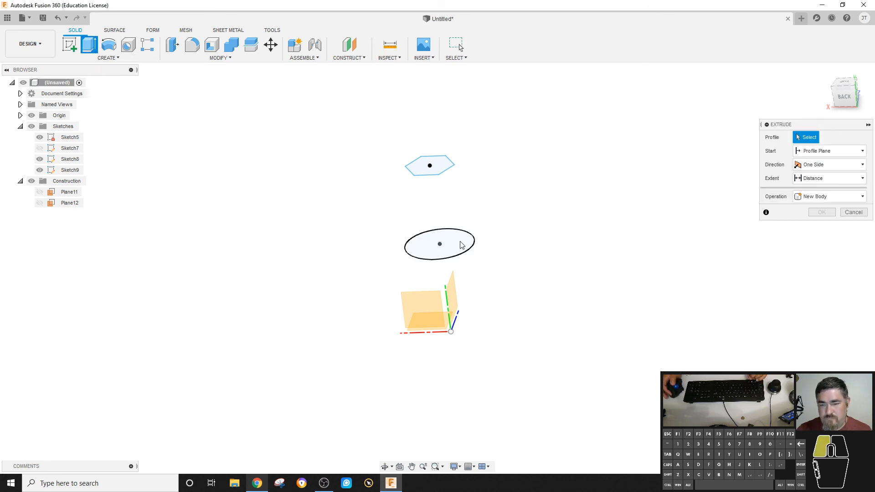
left_click(438, 237)
left_click_drag(436, 233, 446, 285)
key("Return")
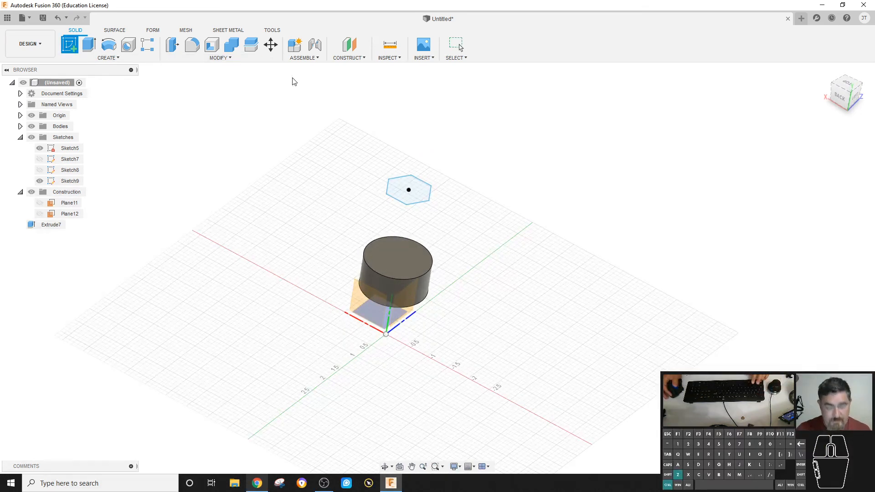
Step: Show Plane12 and create a construction plane offset 1.10 in above it
left_click(39, 214)
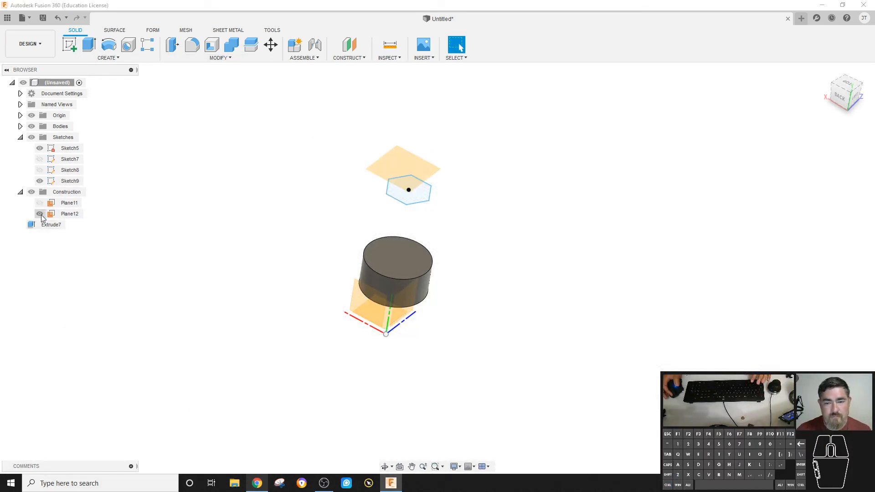
left_click(349, 46)
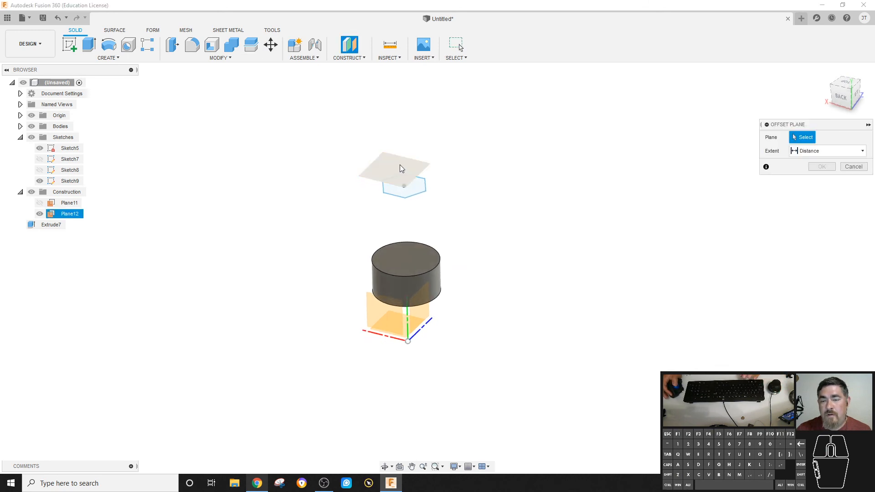
left_click(404, 169)
left_click_drag(399, 158, 398, 109)
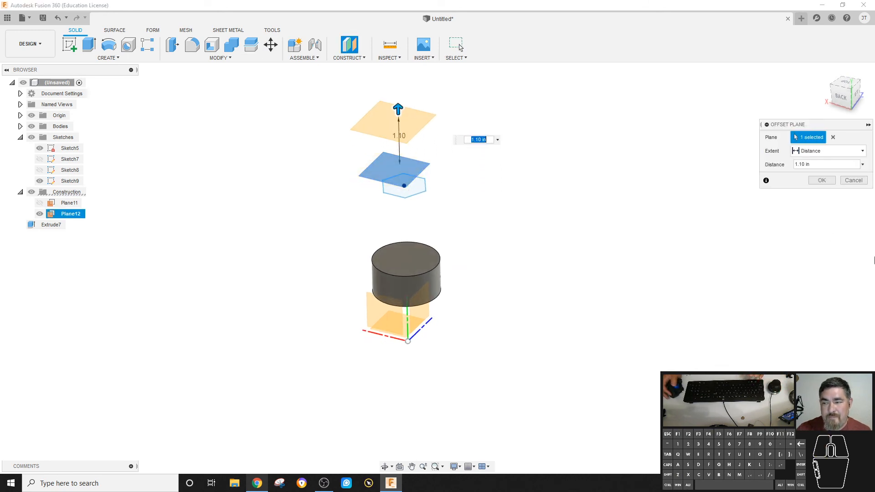
left_click(822, 180)
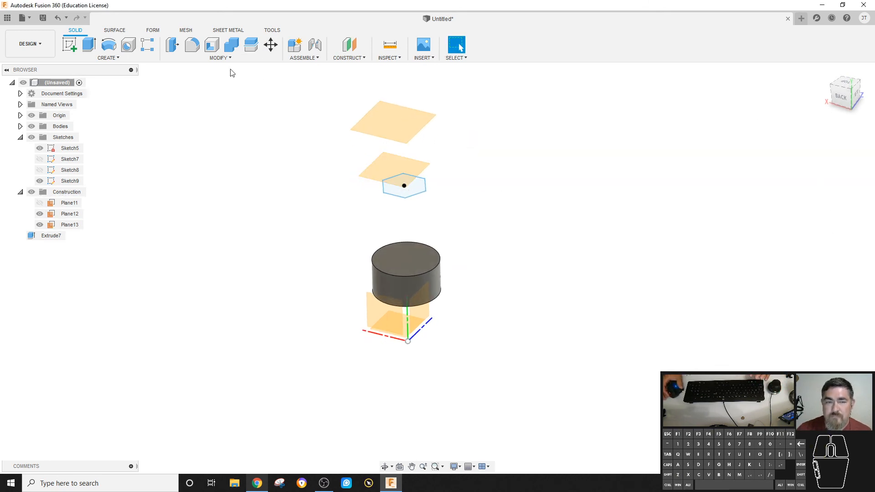
Step: On the new offset plane, sketch a six-sided circumscribed polygon of about 0.4 in centred on the sketch origin
left_click(108, 58)
left_click(75, 78)
left_click(400, 119)
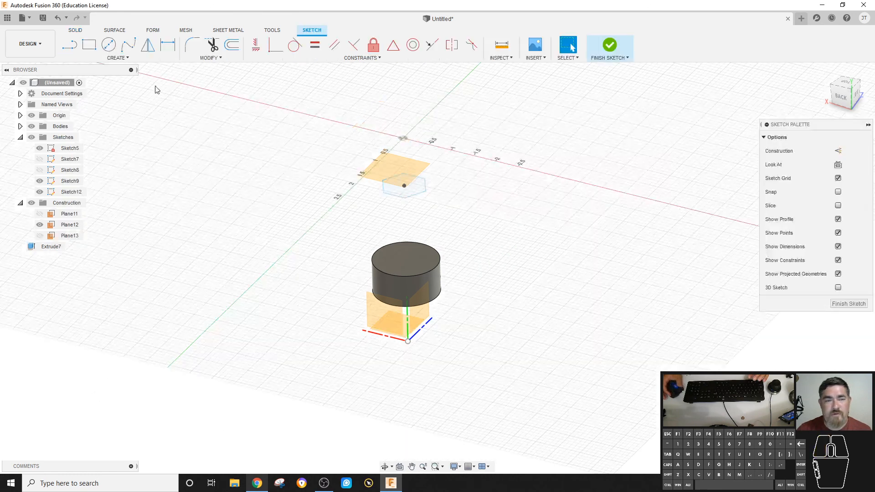
left_click(115, 57)
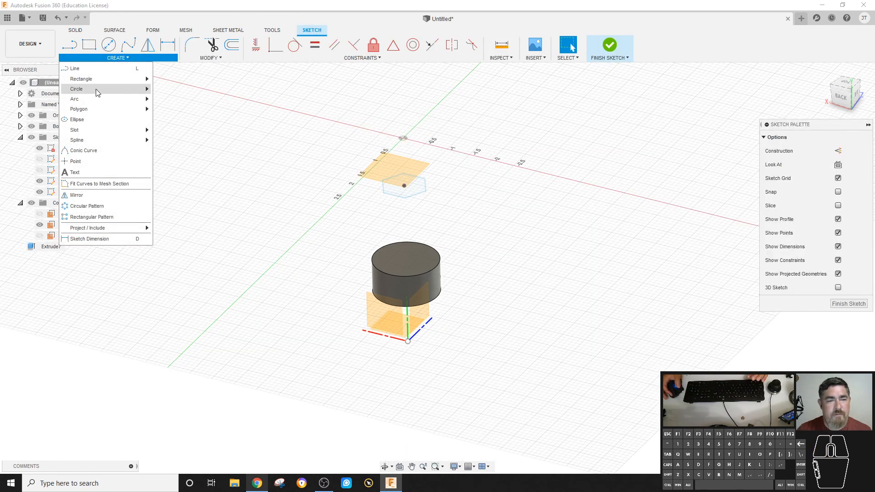
mouse_move(120, 90)
mouse_move(100, 109)
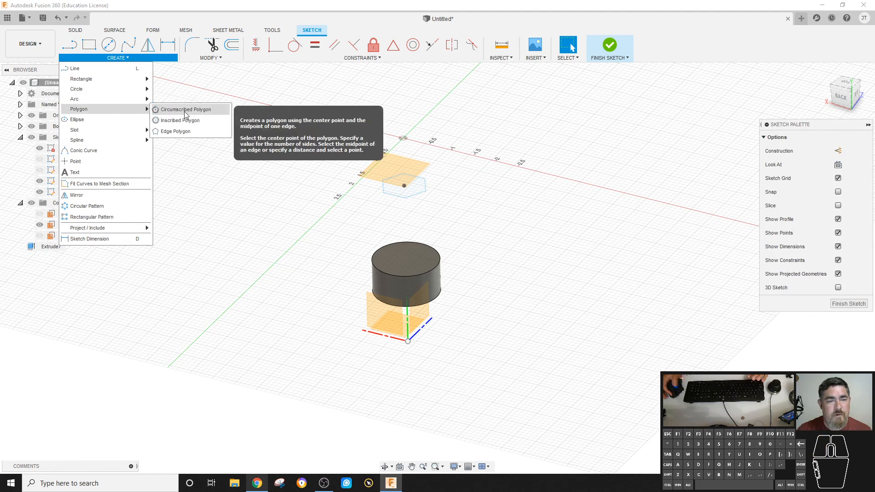
left_click(184, 112)
left_click(403, 141)
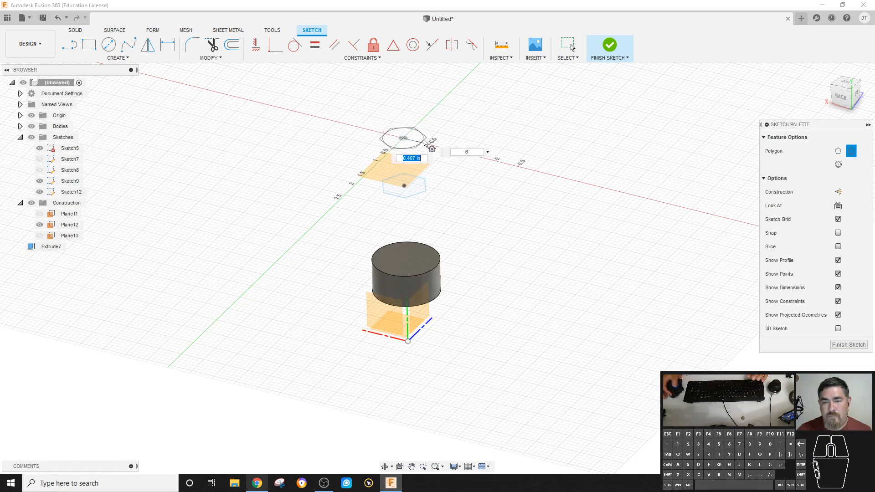
left_click(422, 142)
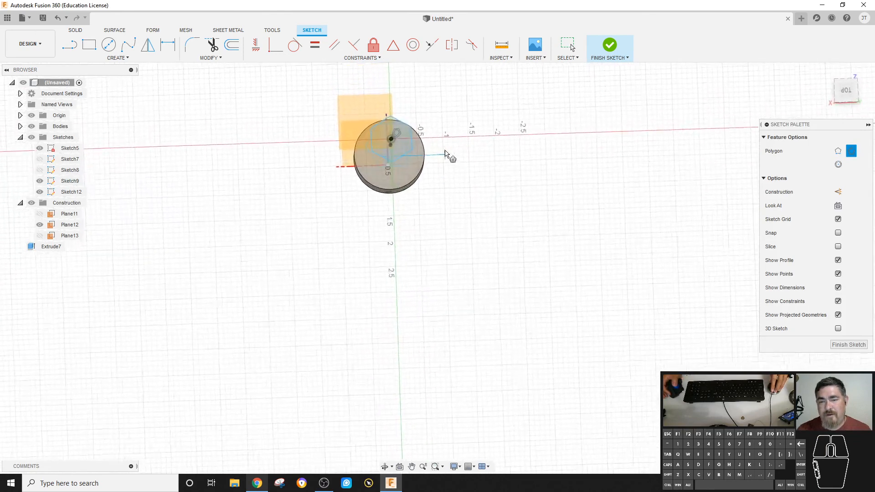
Step: Enlarge the new hexagon beyond the lower one, constrain one side edge with Horizontal/Vertical, and finish the sketch
key("Escape")
left_click(412, 152)
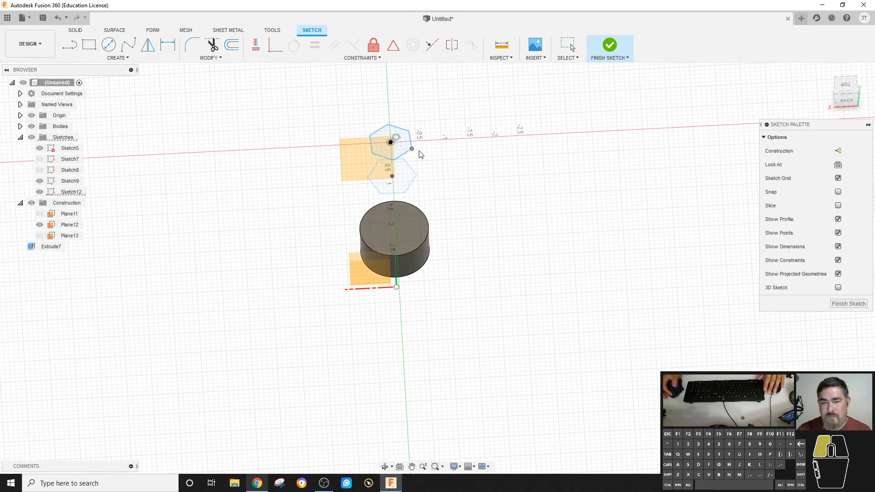
left_click_drag(422, 158, 431, 158)
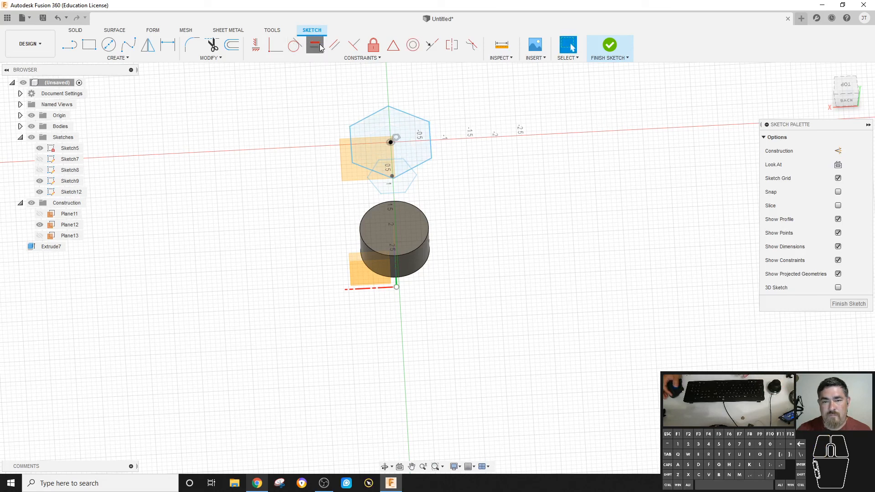
left_click(256, 45)
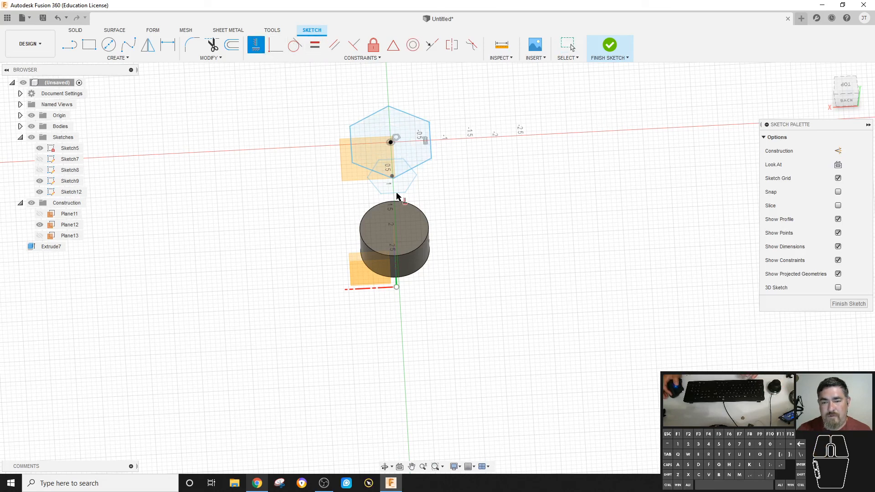
left_click(595, 46)
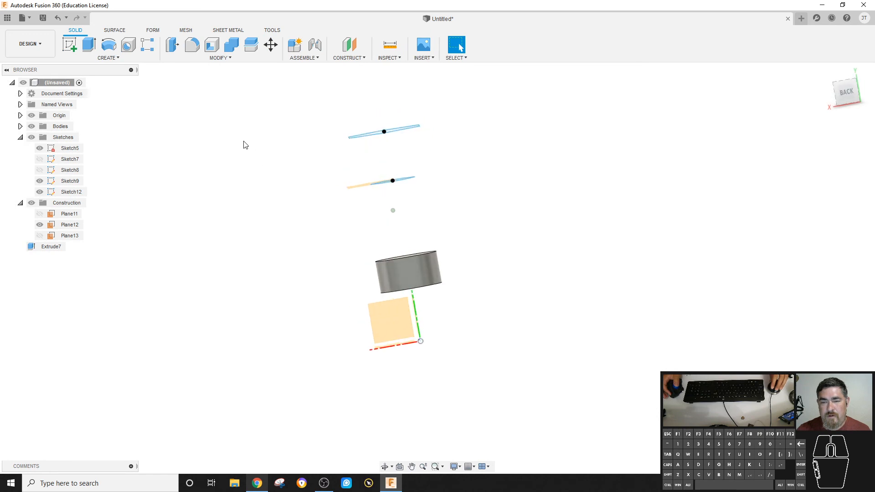
Step: Start a loft from the cylinder's top face through the small hexagon to the large hexagon, setting Profile 1 to Tangent (G1)
left_click(93, 57)
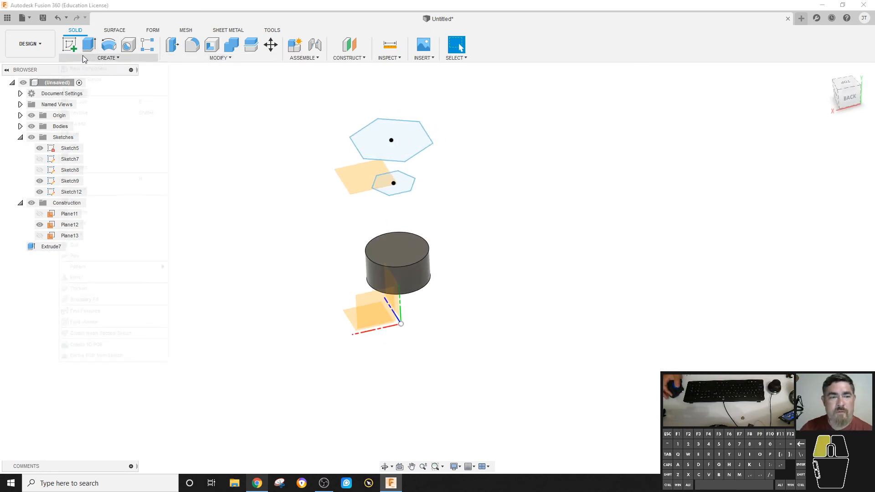
left_click(78, 134)
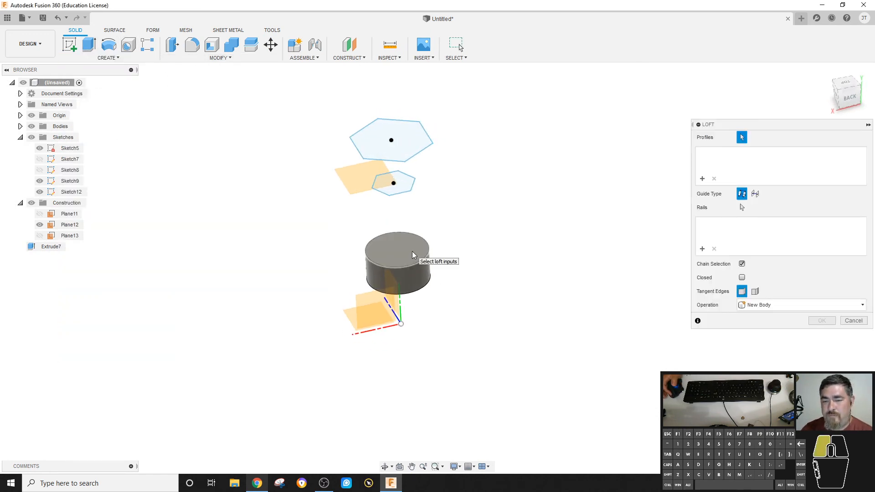
left_click(413, 252)
left_click(404, 192)
left_click(388, 143)
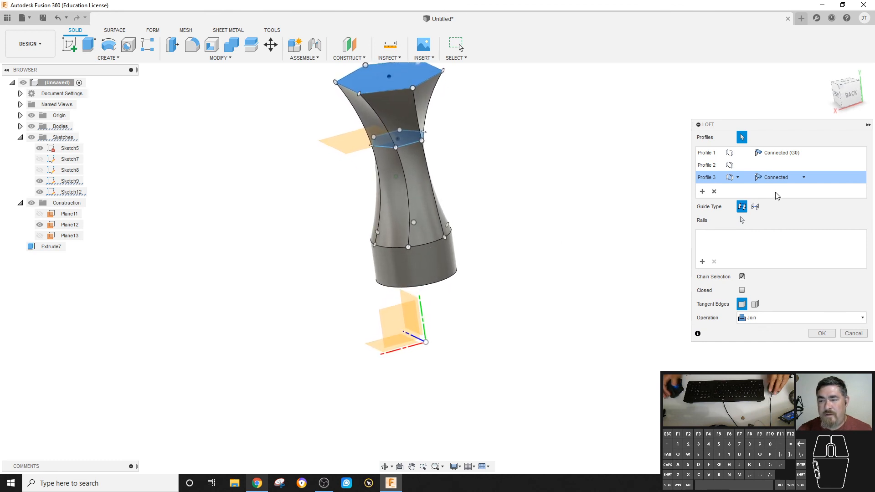
left_click(780, 152)
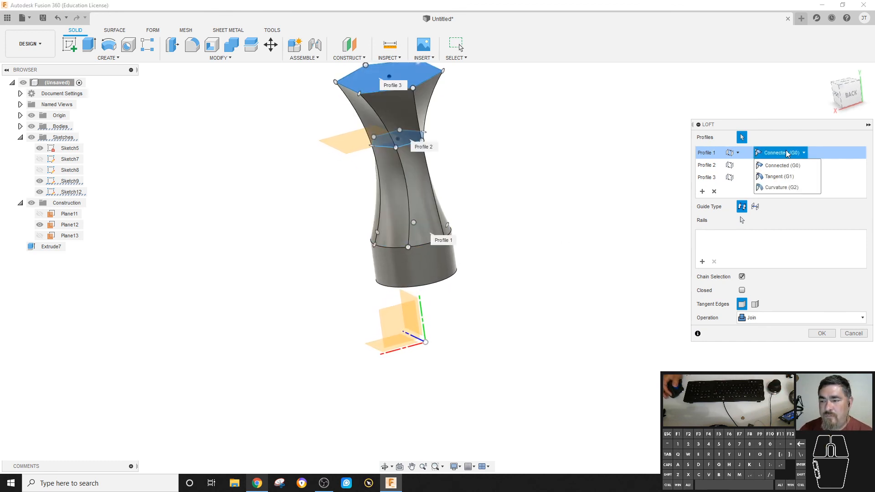
left_click(777, 177)
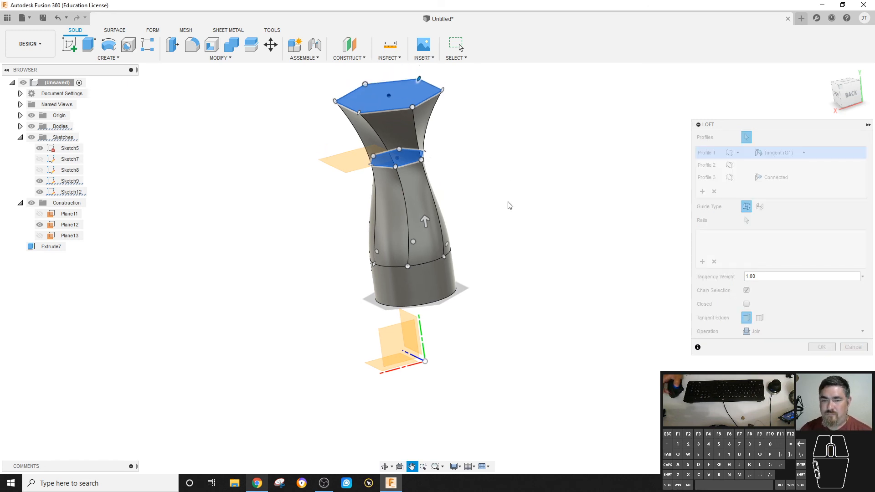
Step: Try twisting the loft by shifting the middle hexagon's connection points around its outline, and cancel the loft
scroll(442, 134, "up", 5)
middle_click_drag(449, 181, 471, 195, "shift")
left_click_drag(474, 188, 466, 180)
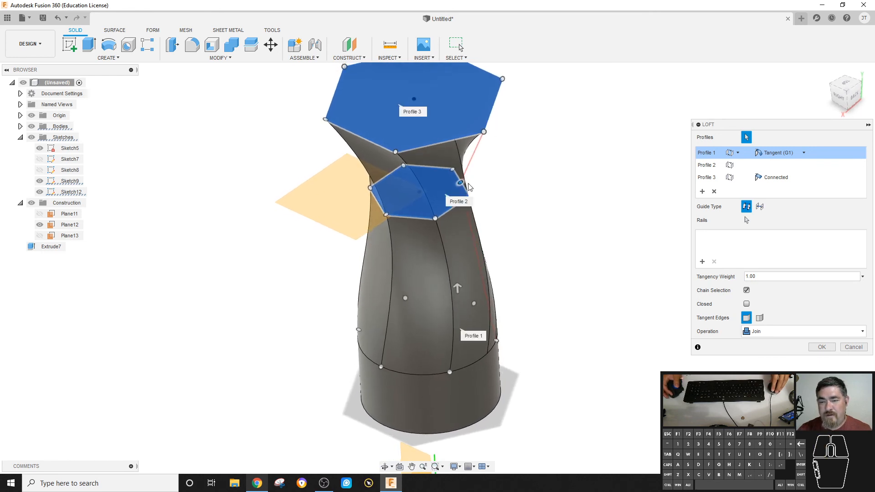
left_click_drag(435, 218, 470, 196)
left_click_drag(385, 216, 437, 220)
left_click_drag(392, 196, 495, 221)
left_click_drag(427, 205, 479, 222)
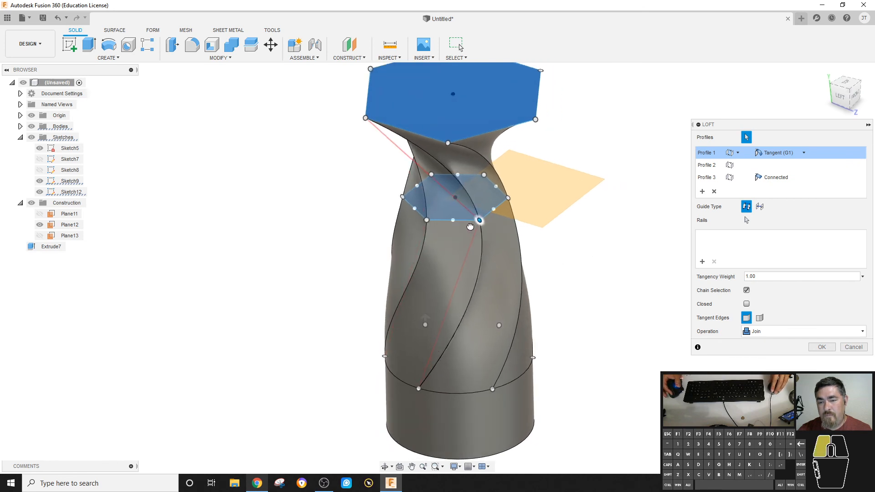
left_click_drag(481, 222, 481, 221)
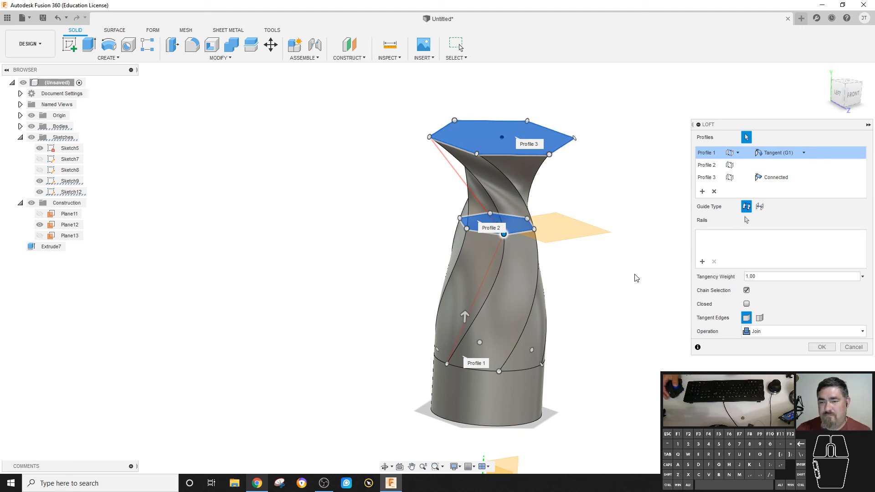
left_click(854, 348)
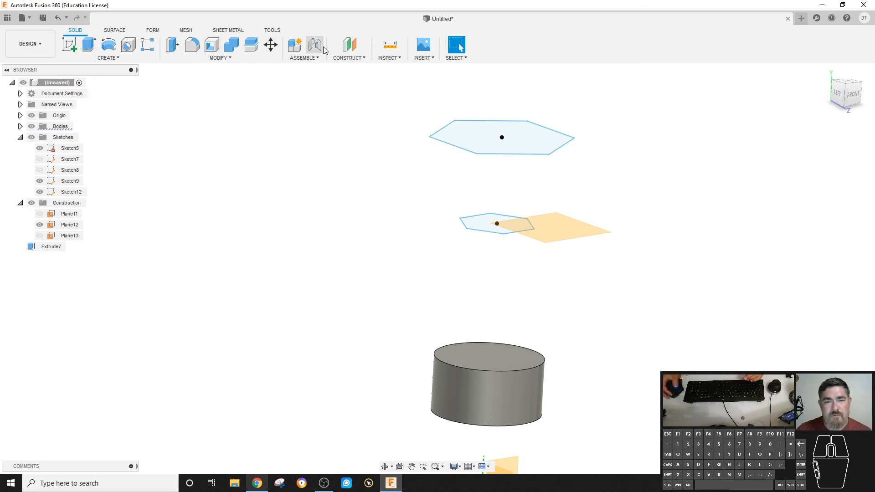
Step: Create a construction plane offset 1.80 in above Plane12, higher than the large hexagon
left_click(349, 44)
left_click(557, 225)
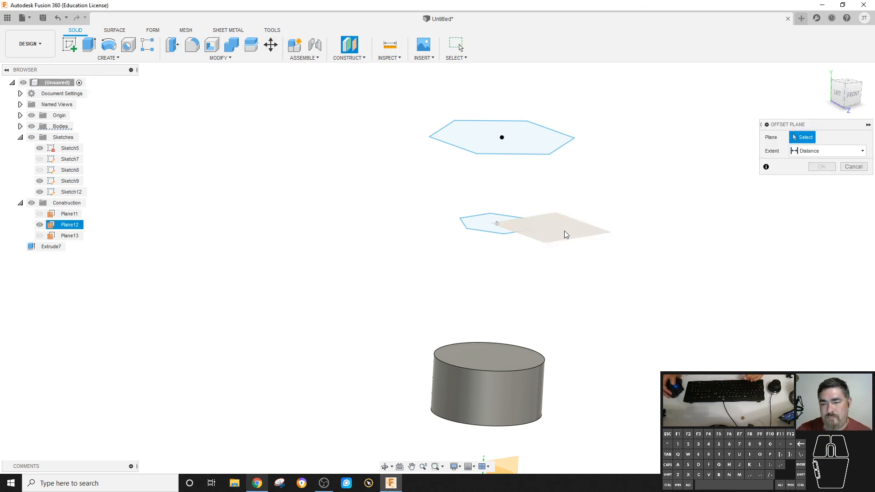
left_click_drag(563, 219, 560, 80)
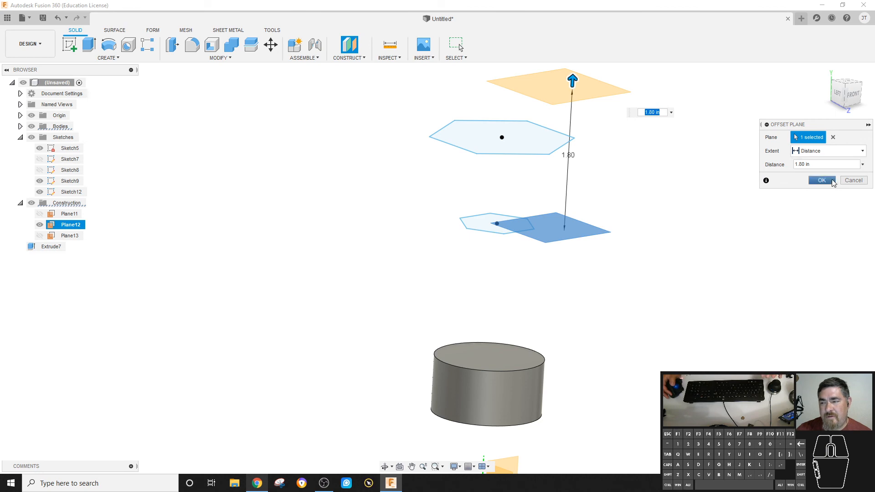
left_click(821, 180)
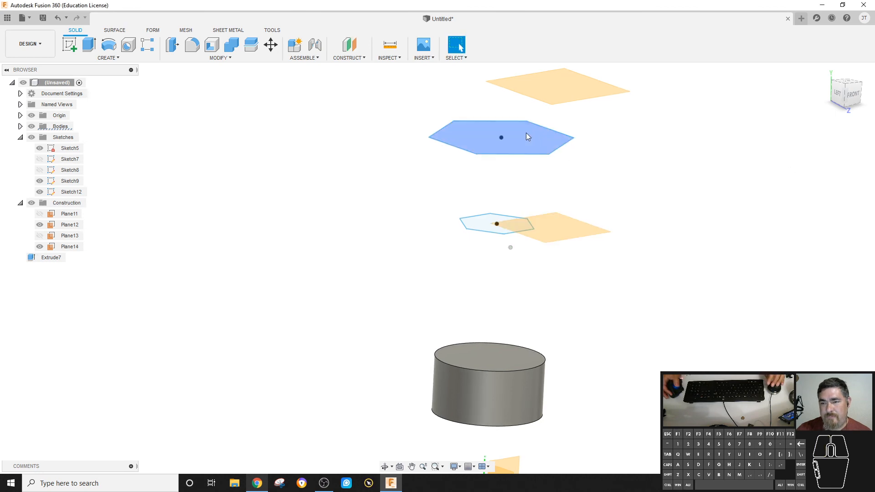
Step: On the topmost plane, sketch a center rectangle of about 1 by 0.75 in at the origin and finish the sketch
left_click(69, 45)
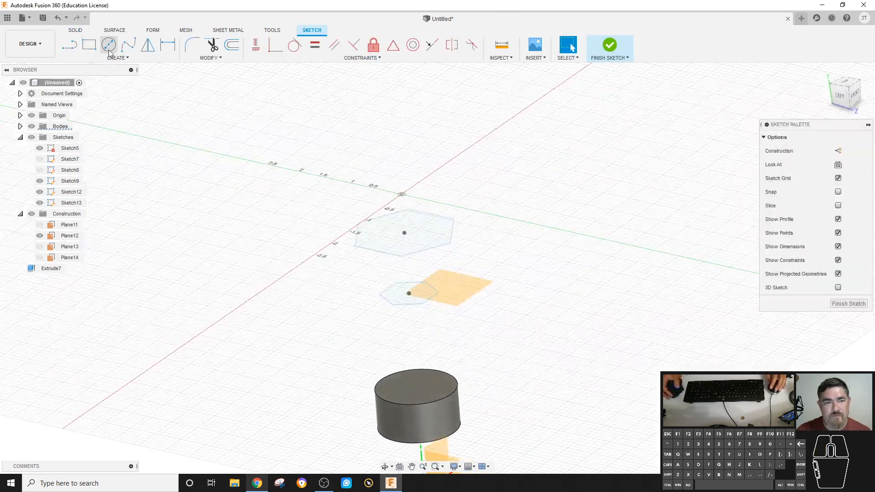
key("r")
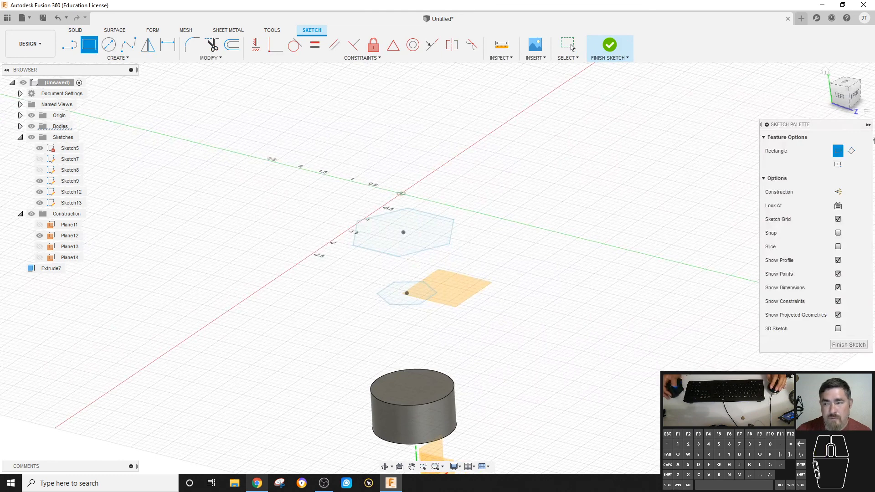
left_click(837, 164)
left_click(394, 195)
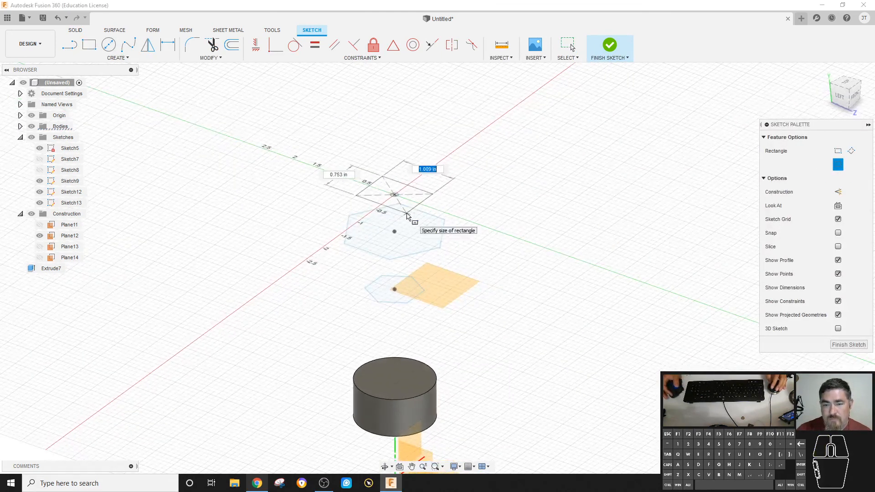
left_click(432, 195)
left_click(610, 46)
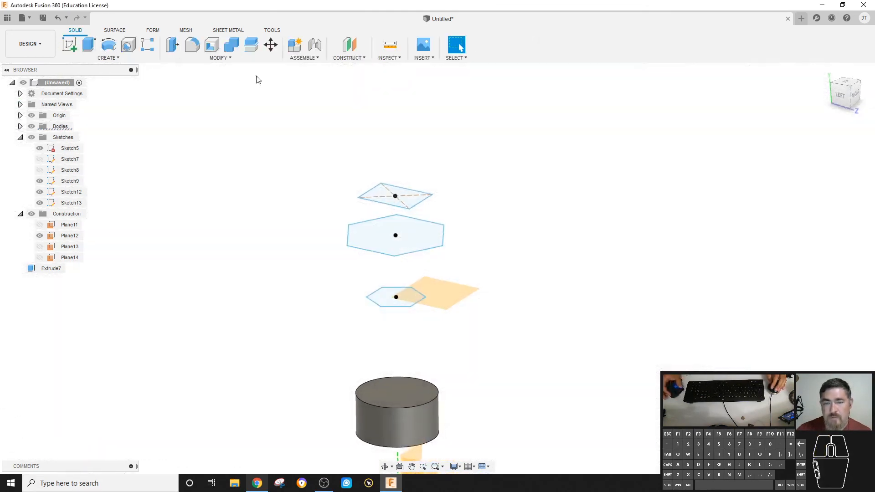
Step: Start a loft using the small hexagon, the large hexagon and the top rectangle as profiles
left_click(108, 58)
left_click(102, 134)
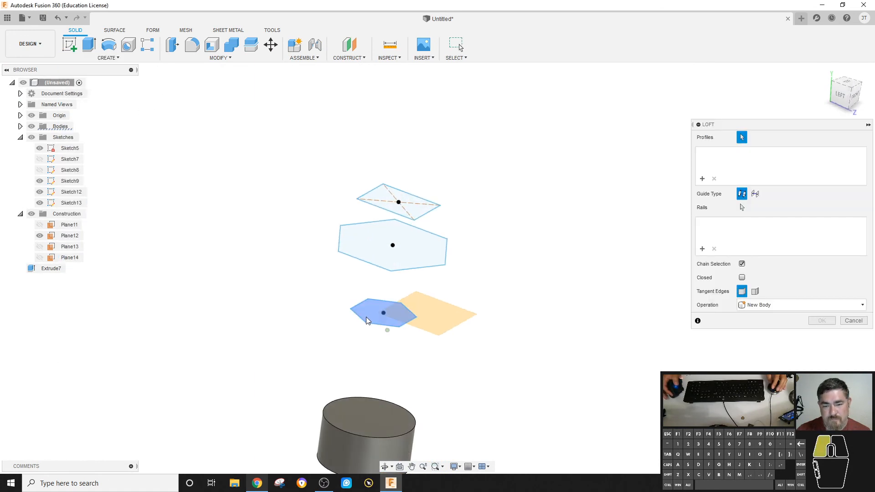
left_click(383, 310)
left_click(392, 247)
left_click(387, 197)
middle_click_drag(485, 203, 428, 150, "shift")
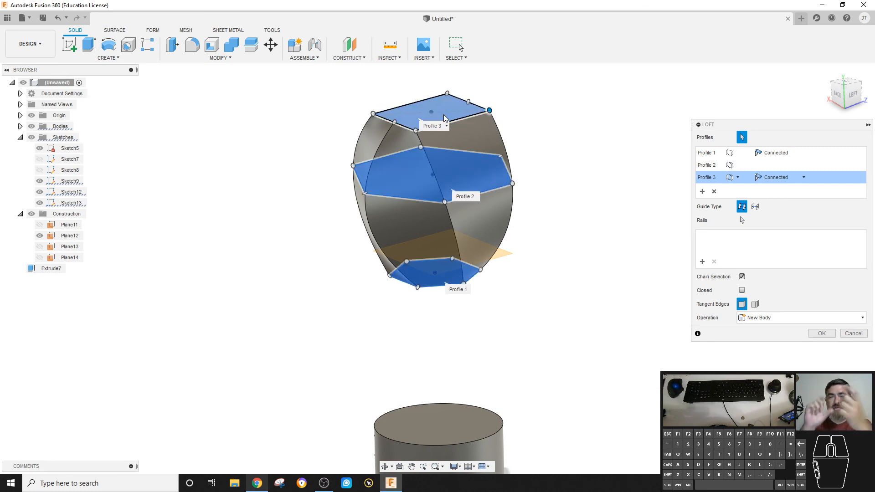
Step: Reposition the loft connection points along the top rectangle's edges and corners to change how its sides twist
middle_click_drag(444, 114, 419, 158, "shift")
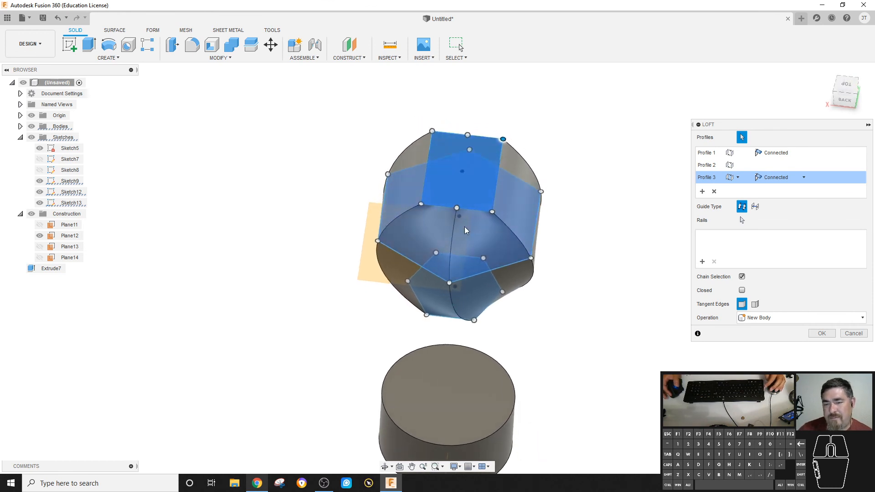
left_click(417, 205)
left_click_drag(417, 205, 460, 206)
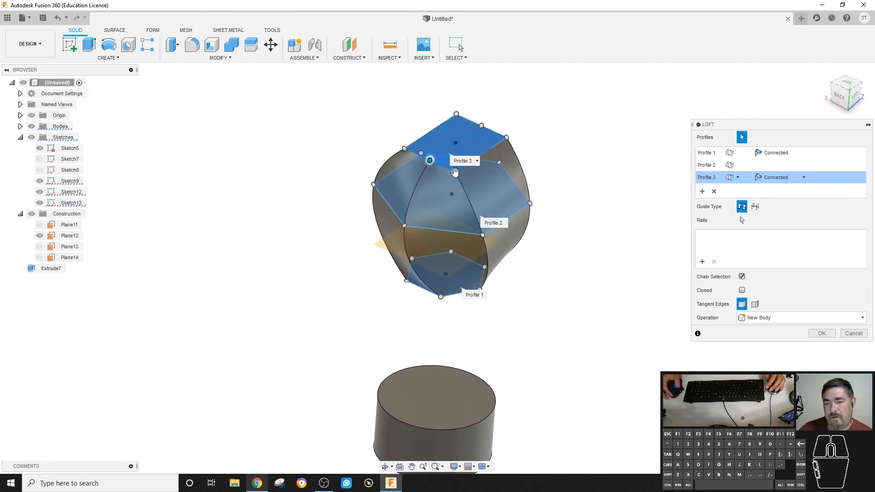
left_click_drag(455, 173, 489, 164)
left_click_drag(427, 159, 452, 170)
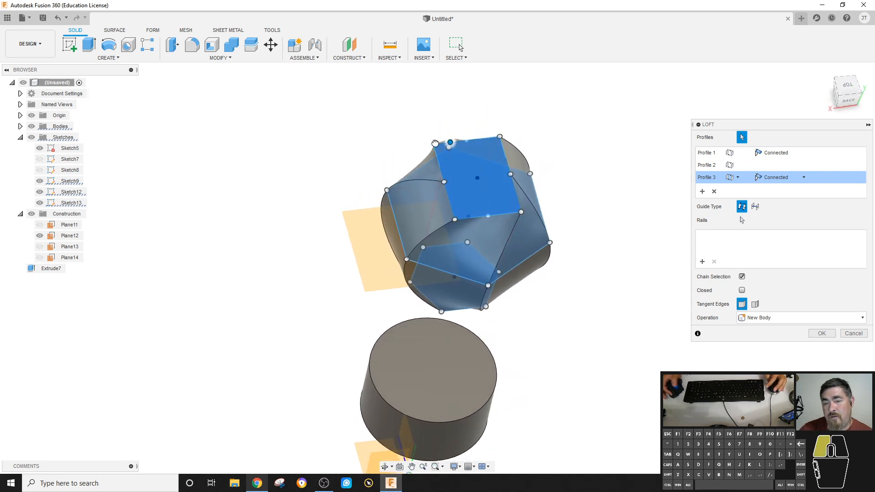
left_click_drag(435, 143, 432, 145)
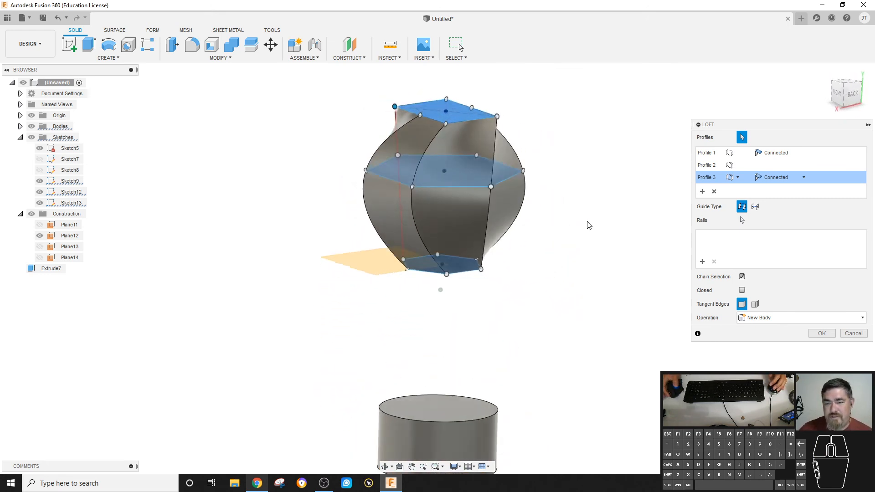
Step: Cancel the loft through the two hexagons and the top rectangle
left_click(853, 333)
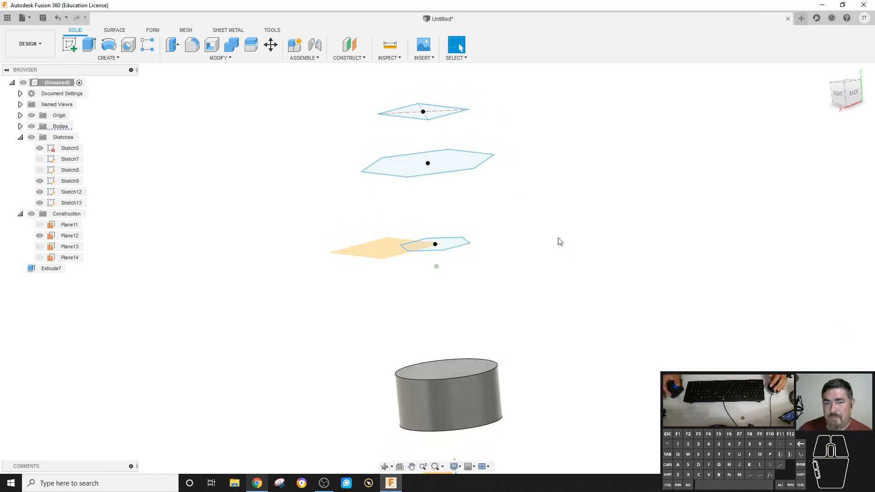
left_click(117, 59)
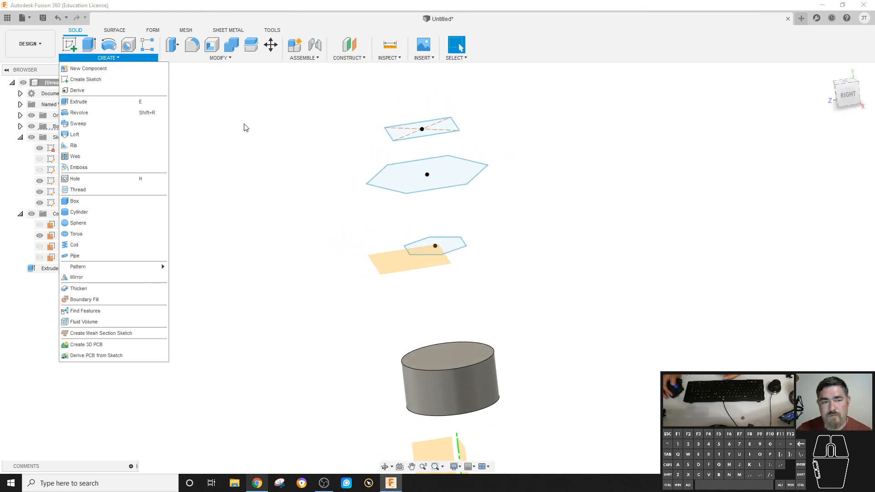
left_click(273, 151)
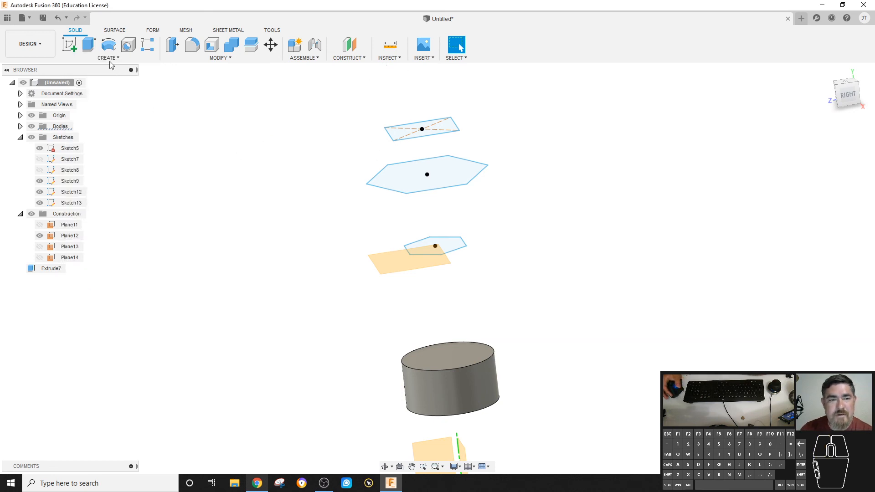
left_click(70, 45)
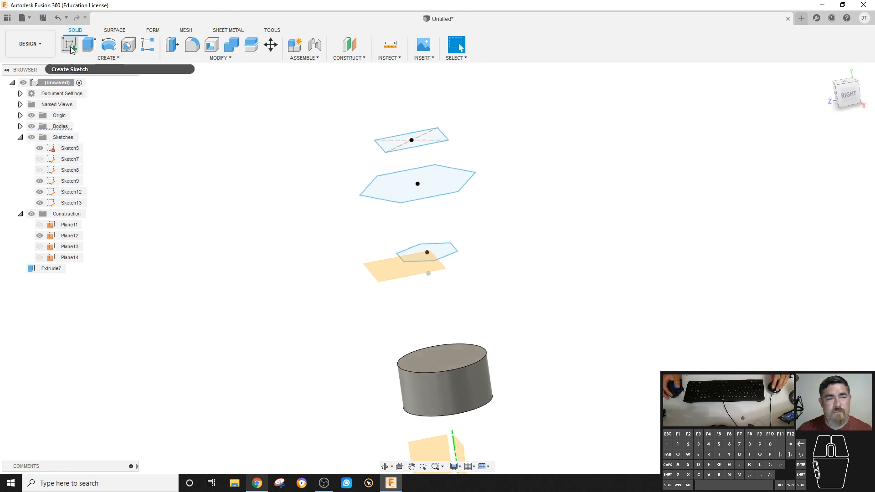
Step: Delete all sketches, all construction planes and the extruded cylinder from the design
left_click(70, 148)
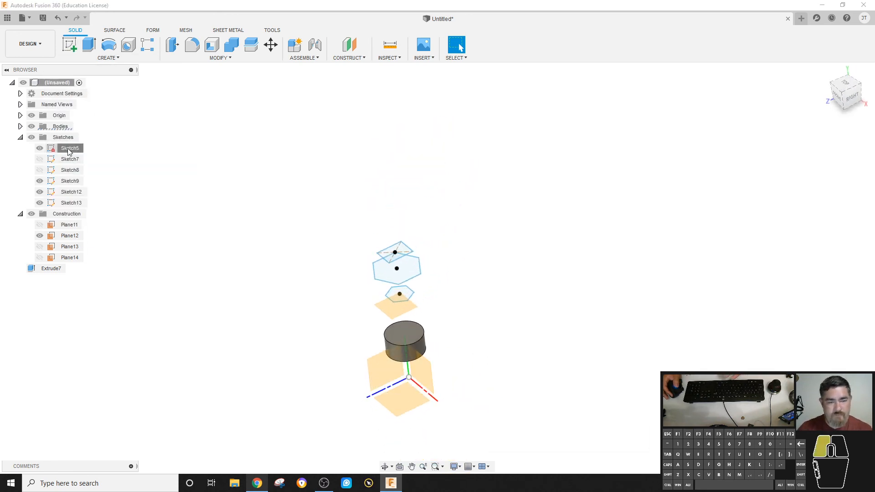
left_click(73, 203, "shift")
key("Delete")
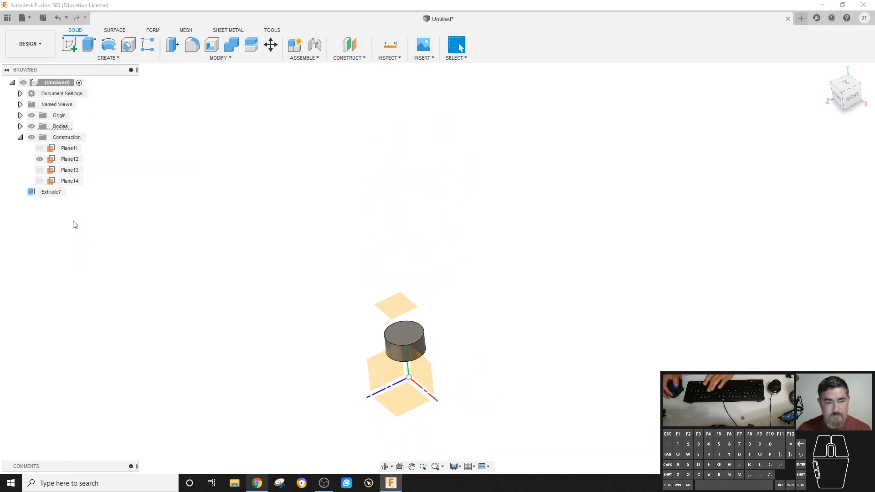
left_click(70, 148)
left_click(70, 181, "shift")
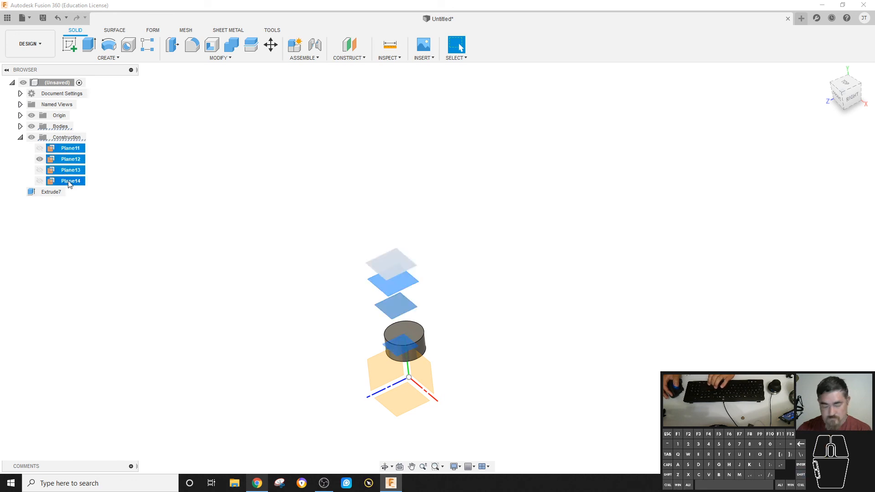
key("Delete")
left_click(51, 137)
key("Delete")
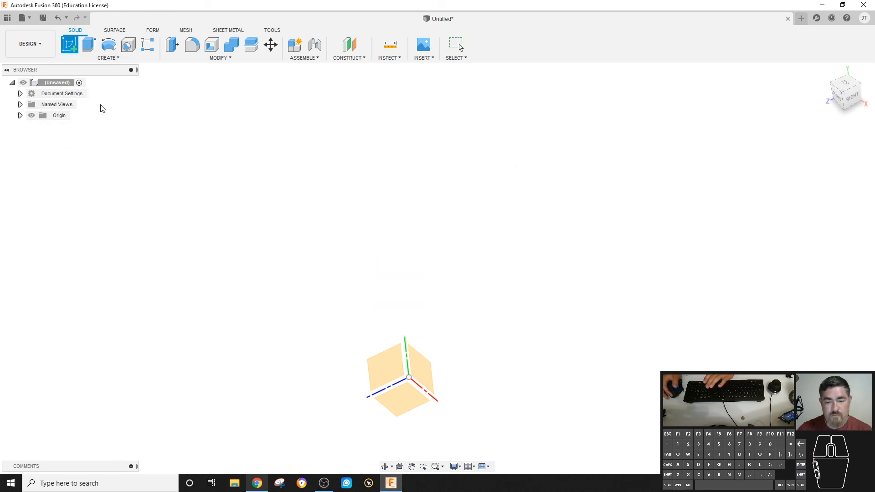
Step: On the horizontal origin plane, sketch a winding five-point spline starting at the origin and finish the sketch
left_click(403, 390)
left_click(128, 44)
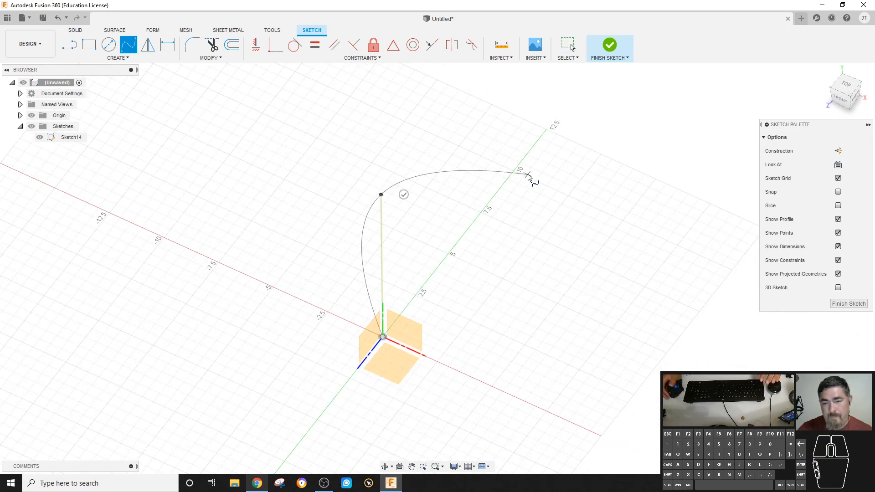
left_click(650, 177)
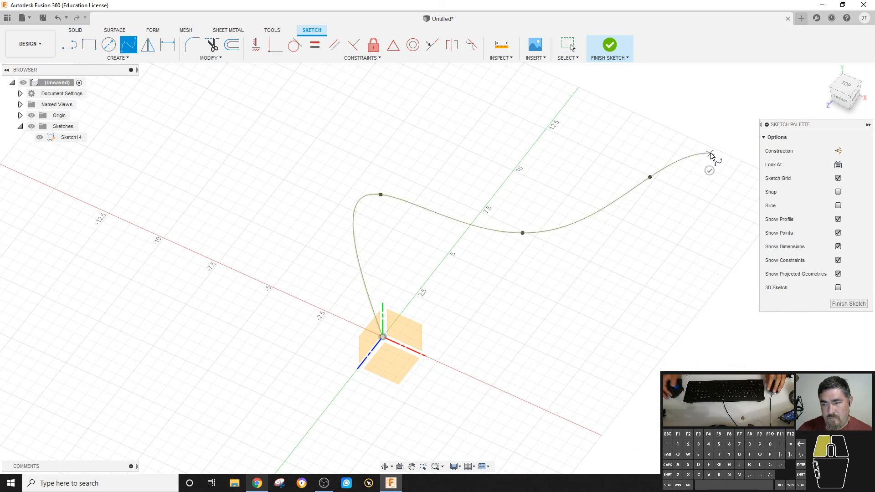
right_click(731, 155)
left_click(754, 154)
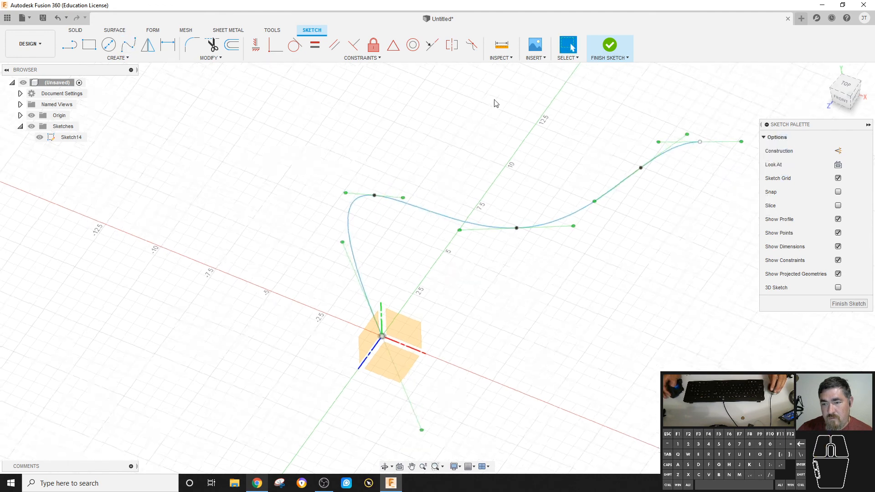
left_click(401, 120)
left_click(609, 45)
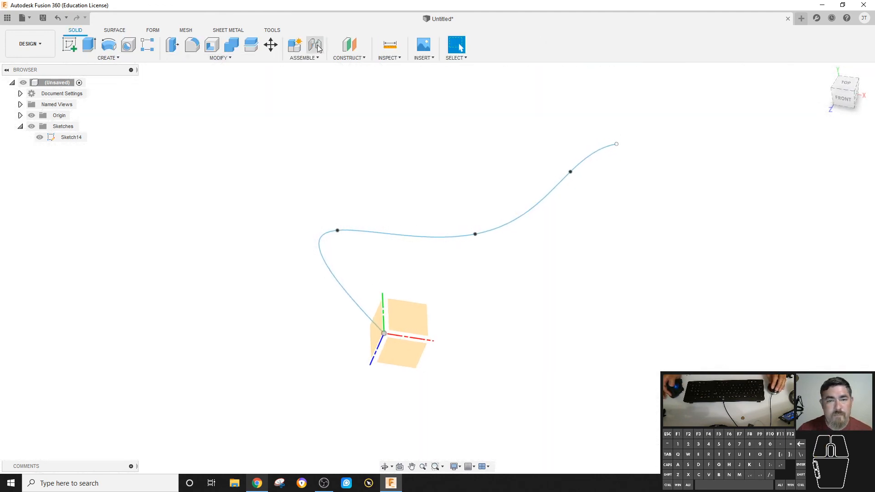
Step: Construct a plane along the spline path at its start point, with a proportional distance of 0.00
left_click(352, 44)
left_click(344, 61)
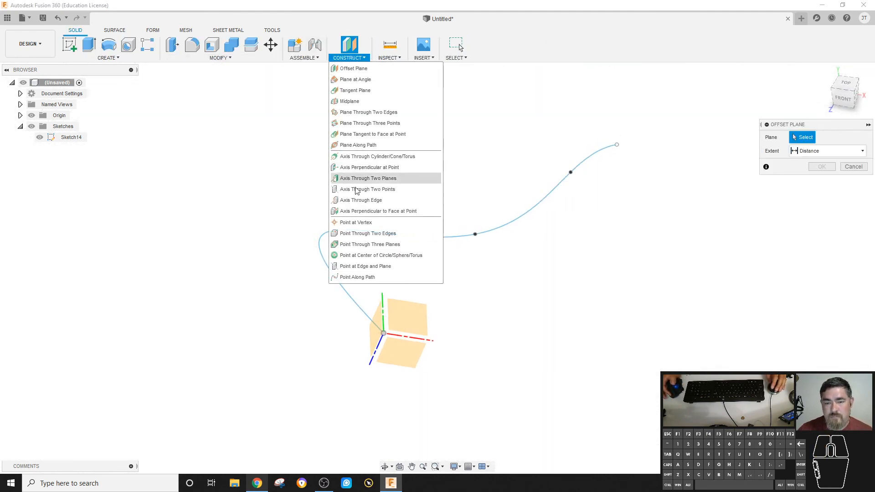
left_click(353, 149)
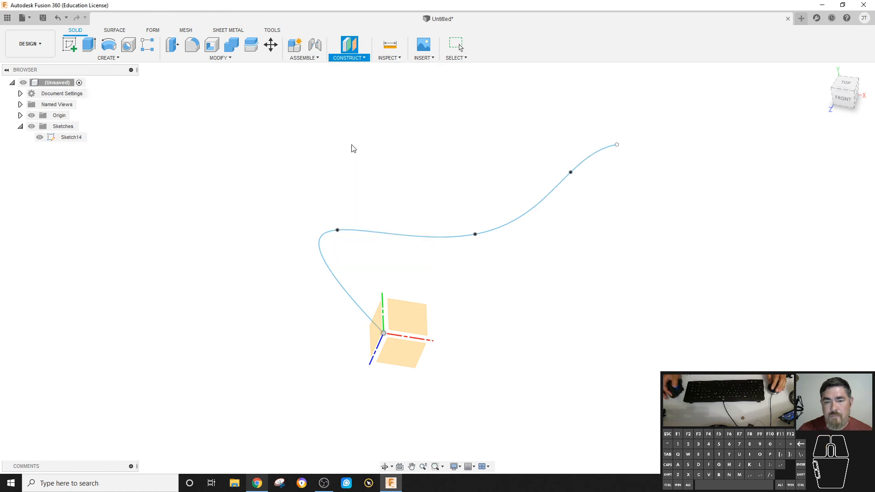
left_click(381, 334)
left_click_drag(366, 318, 382, 335)
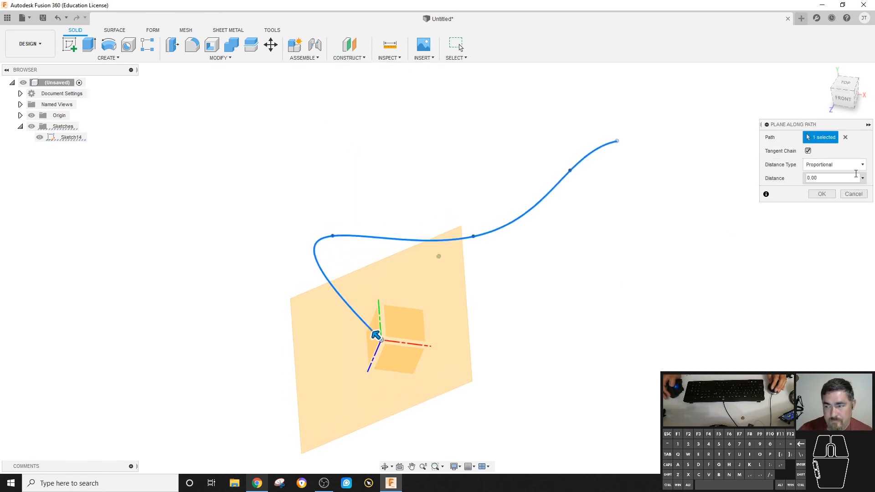
left_click(821, 194)
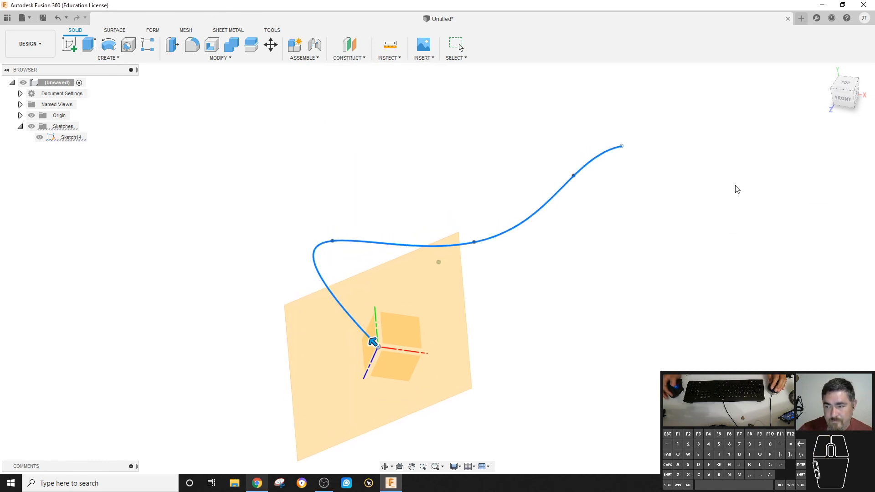
Step: Construct a second plane along the spline at a proportional distance of 0.314, near the first bend
left_click(356, 58)
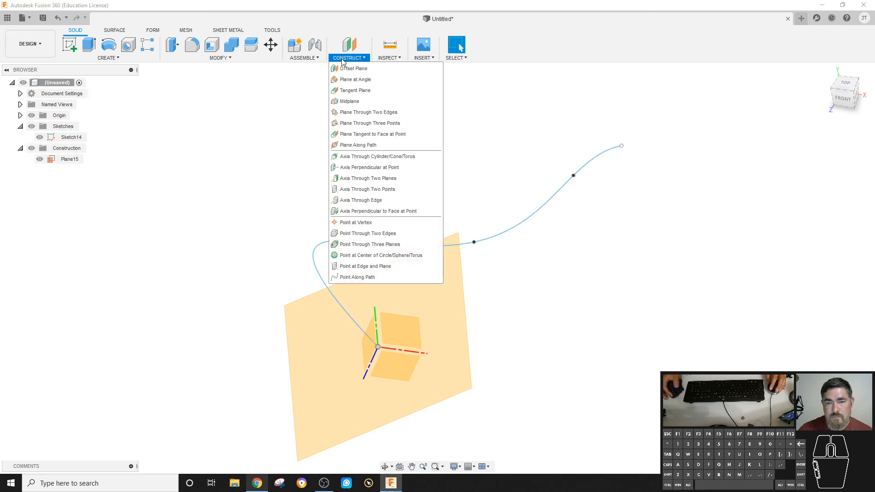
left_click(358, 144)
left_click(323, 279)
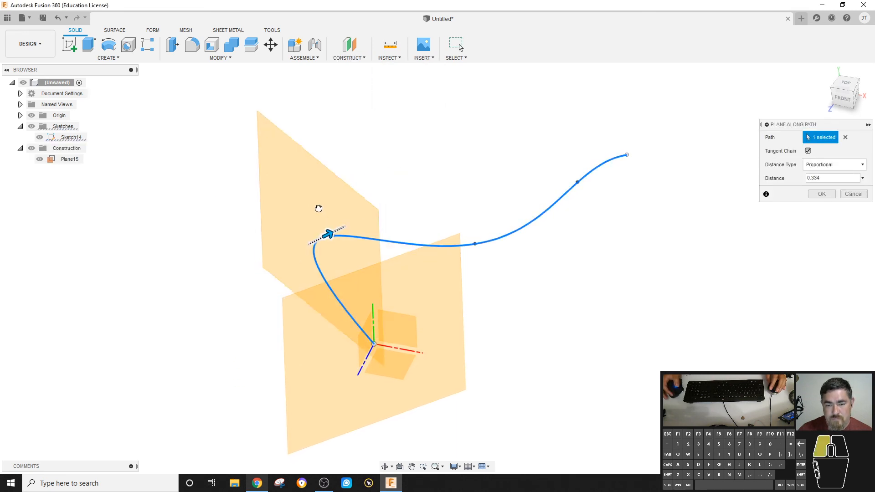
left_click_drag(318, 208, 318, 237)
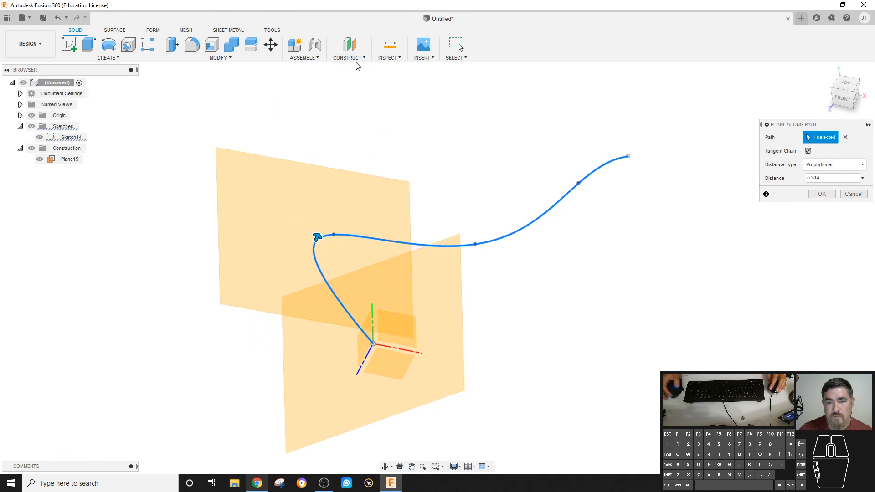
left_click(822, 195)
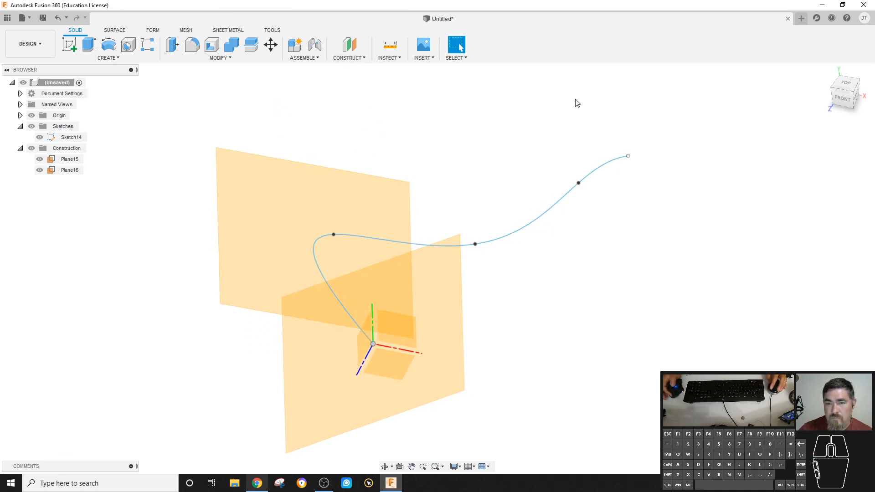
Step: Construct a third plane along the spline at a proportional distance of 0.686, just past its middle fit point
left_click(351, 58)
left_click(346, 142)
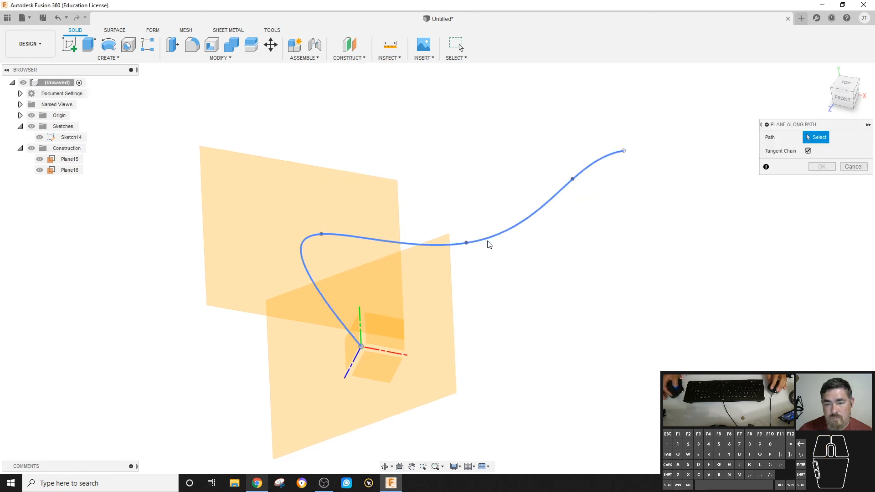
left_click(488, 241)
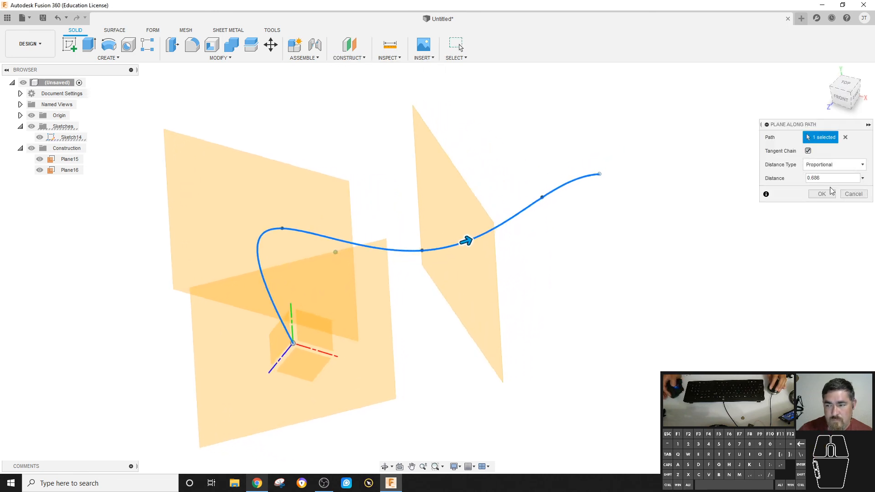
left_click(830, 193)
Step: Construct a fourth plane along the spline path at its far end point
left_click(348, 58)
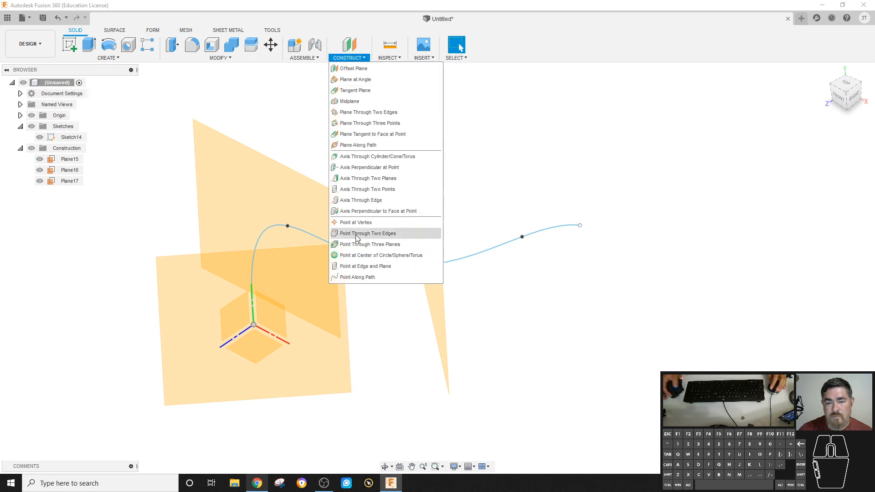
left_click(358, 145)
left_click(484, 253)
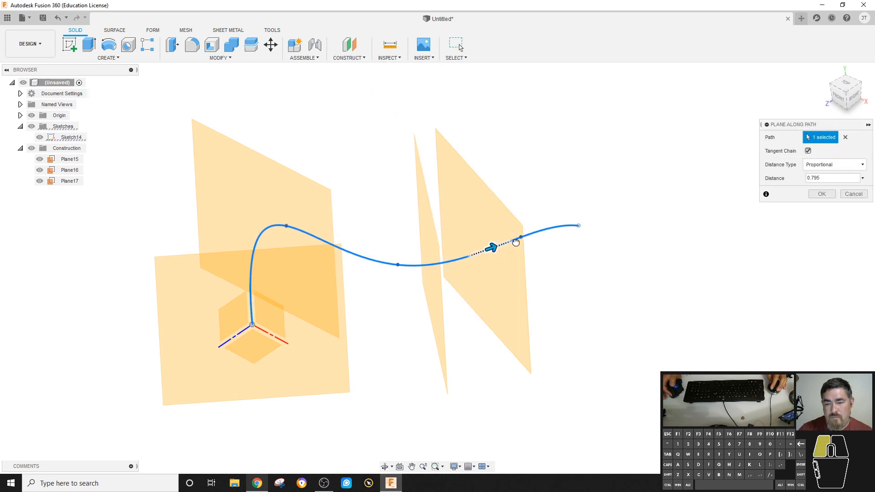
left_click_drag(515, 243, 591, 227)
left_click(825, 195)
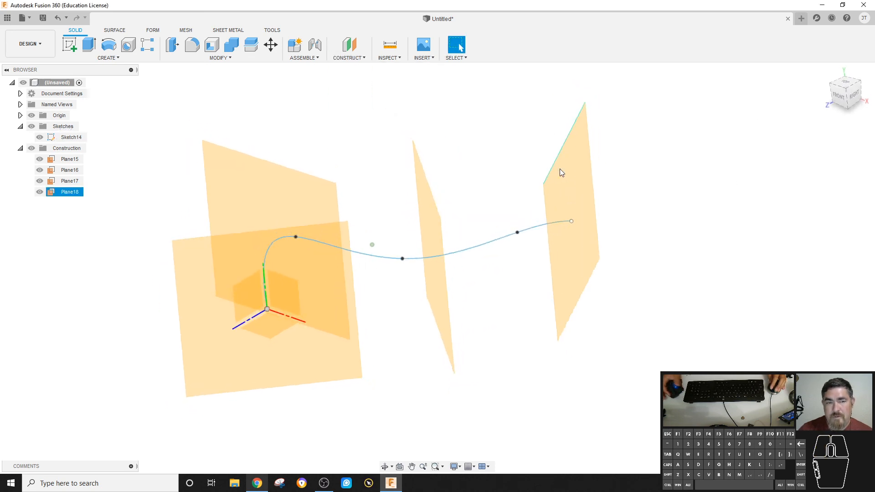
Step: On the plane at the spline's start, sketch a small circle centered on the origin and finish the sketch
left_click(70, 46)
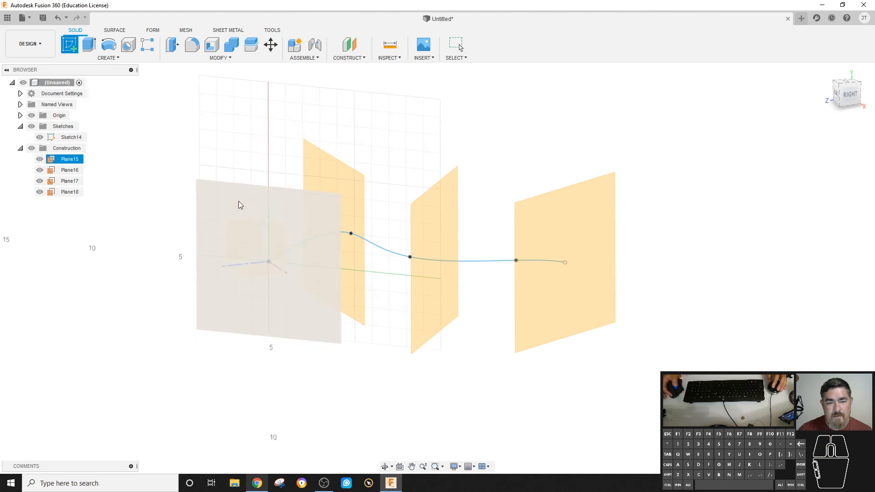
left_click(238, 201)
key("c")
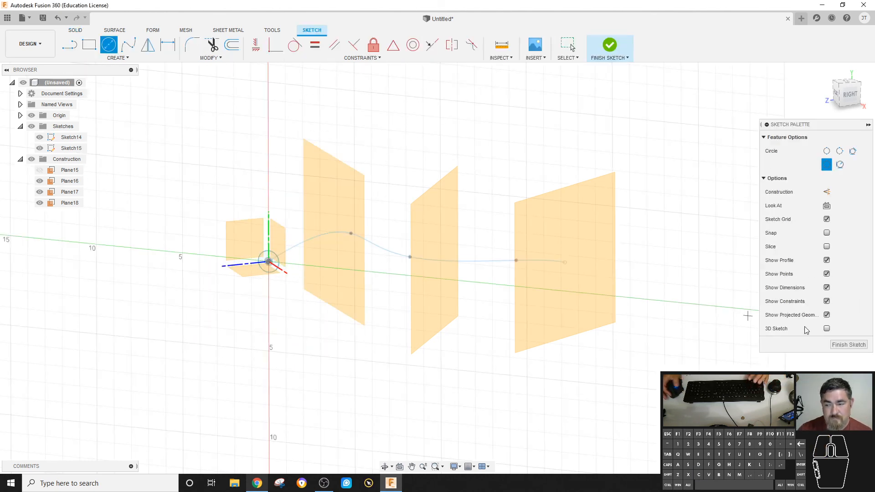
left_click(835, 346)
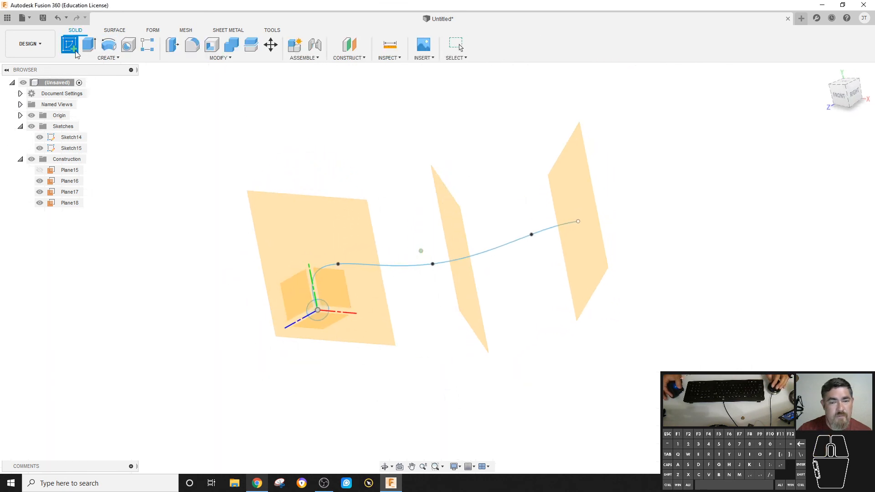
Step: On the second plane along the spline, sketch a small circle centered where the spline crosses it and finish the sketch
left_click(470, 209)
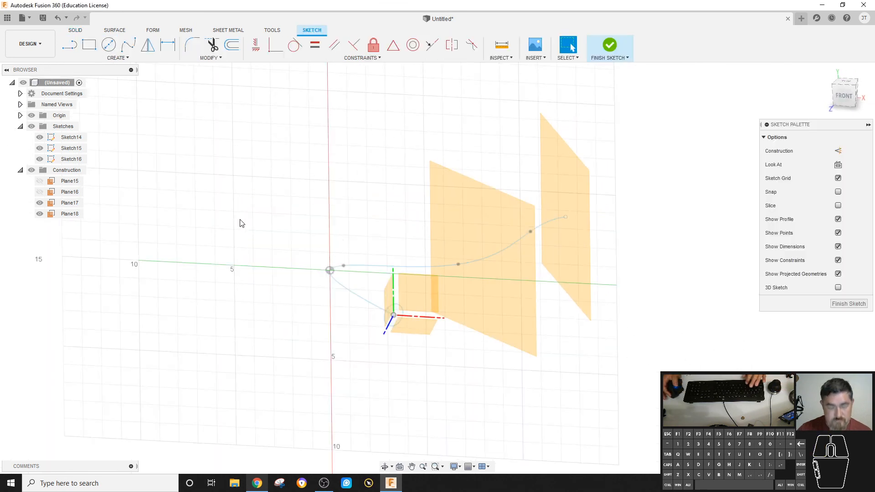
key("c")
left_click(330, 270)
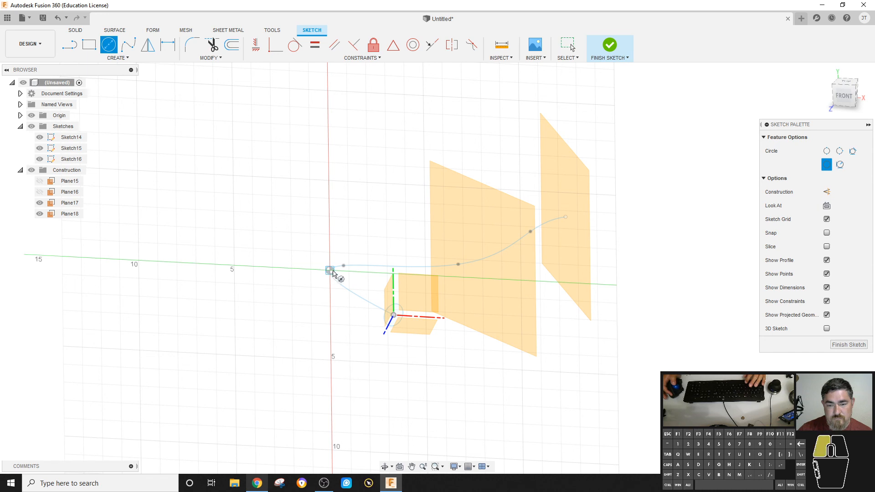
left_click(346, 281)
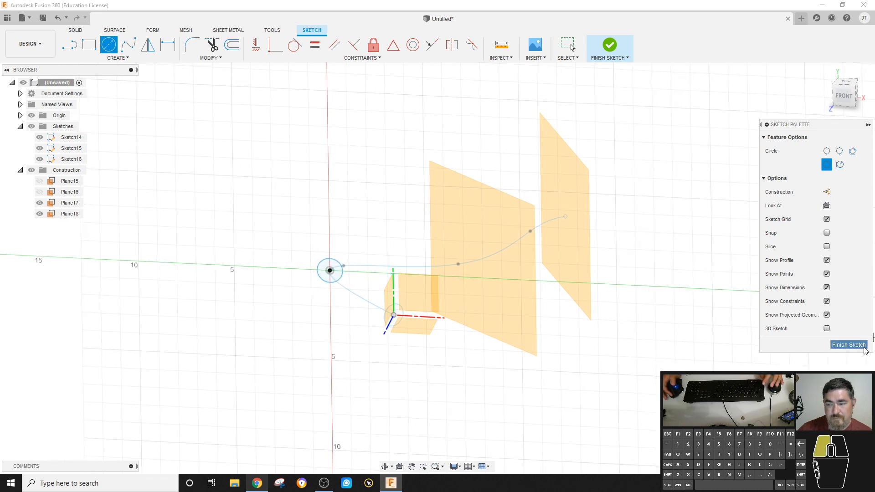
left_click(847, 345)
Step: On the third plane along the spline, sketch a small six-sided circumscribed polygon centered where the spline crosses it and finish the sketch
left_click(70, 45)
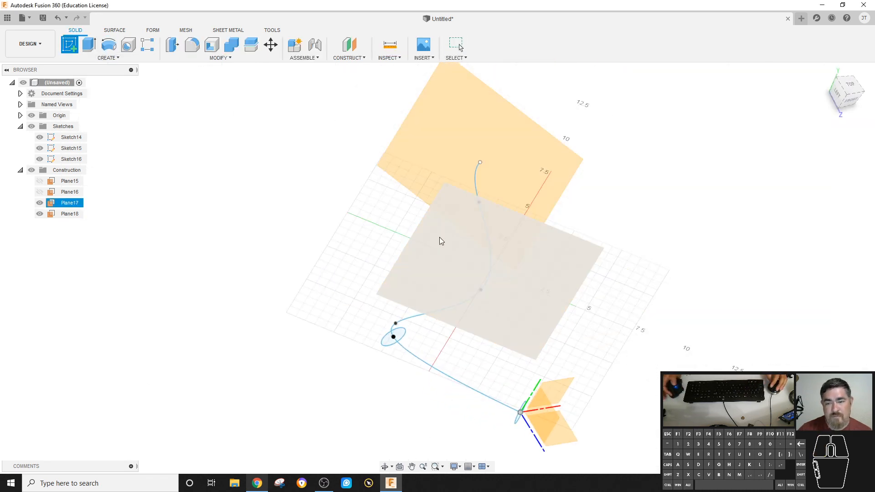
left_click(441, 243)
left_click(117, 57)
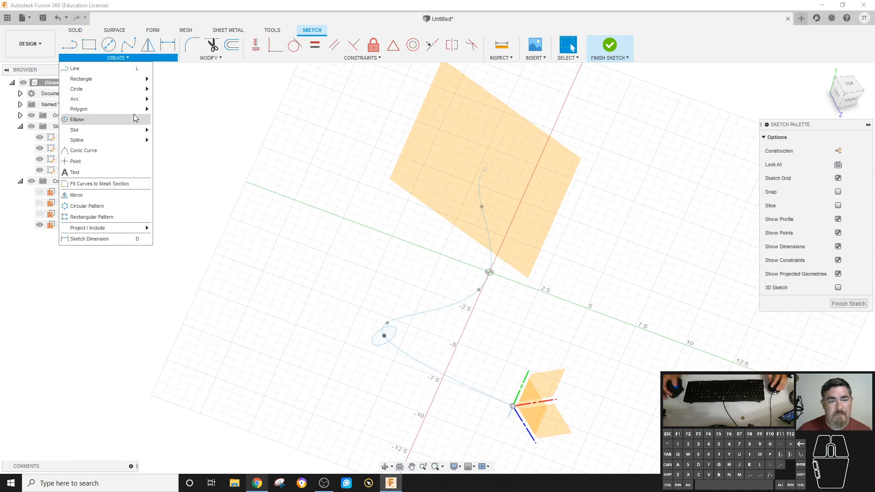
mouse_move(135, 110)
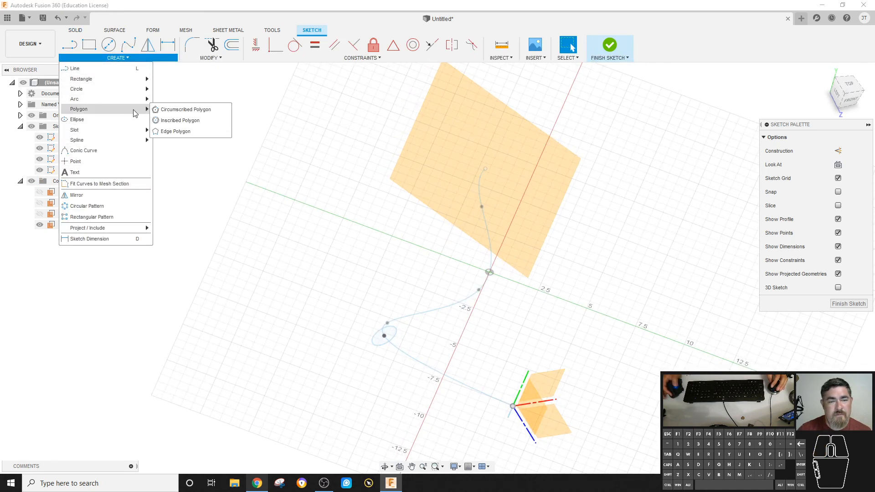
left_click(182, 109)
left_click(489, 272)
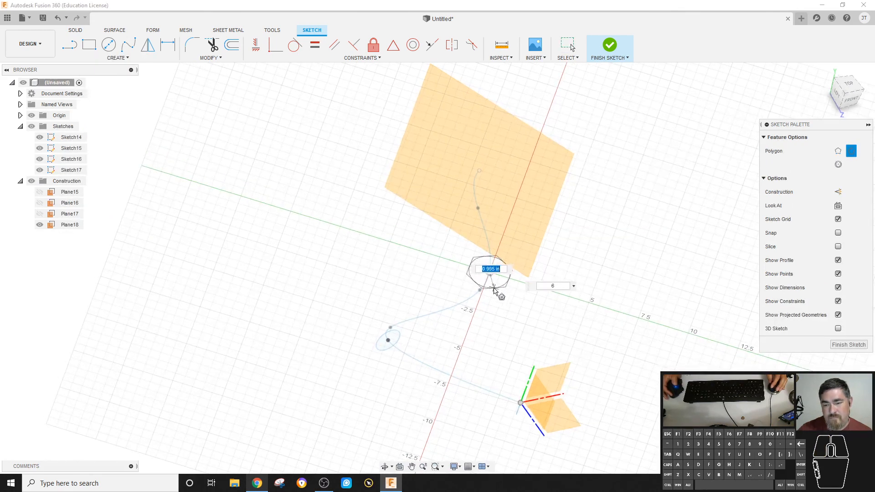
left_click(493, 281)
left_click(609, 51)
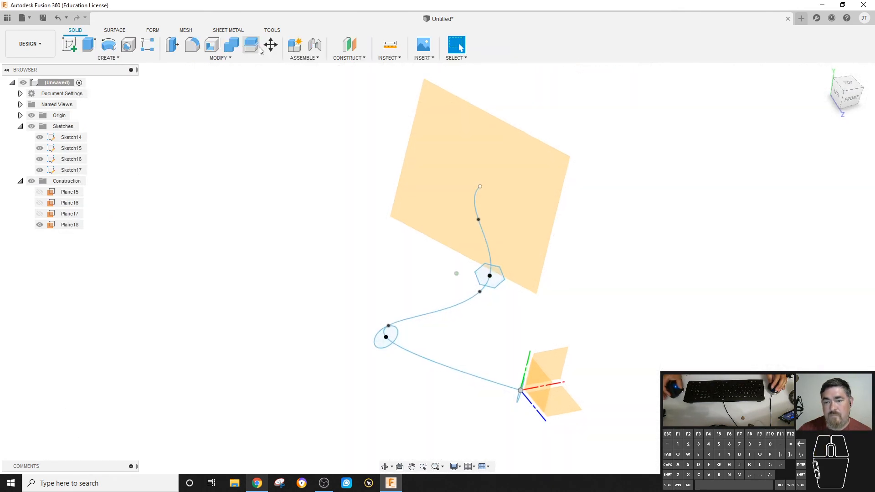
Step: On the plane at the spline's far end, sketch a small circle centered on the spline's endpoint and finish the sketch
left_click(69, 44)
left_click(304, 148)
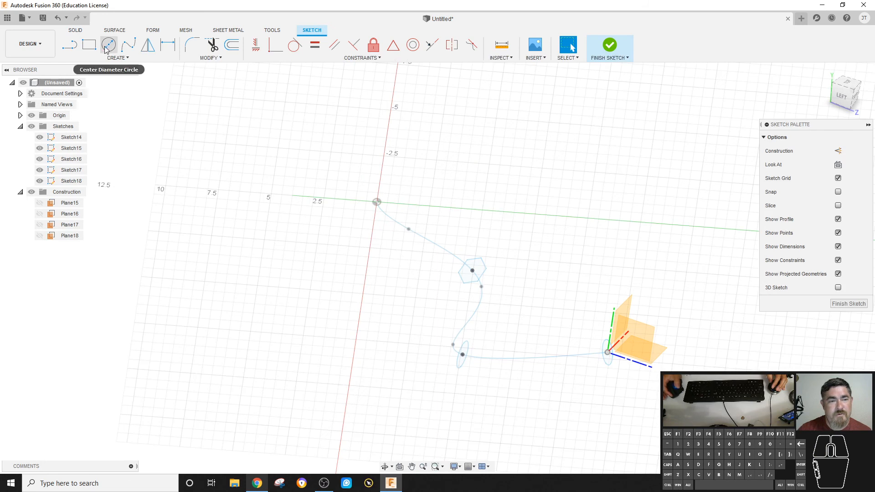
left_click(108, 45)
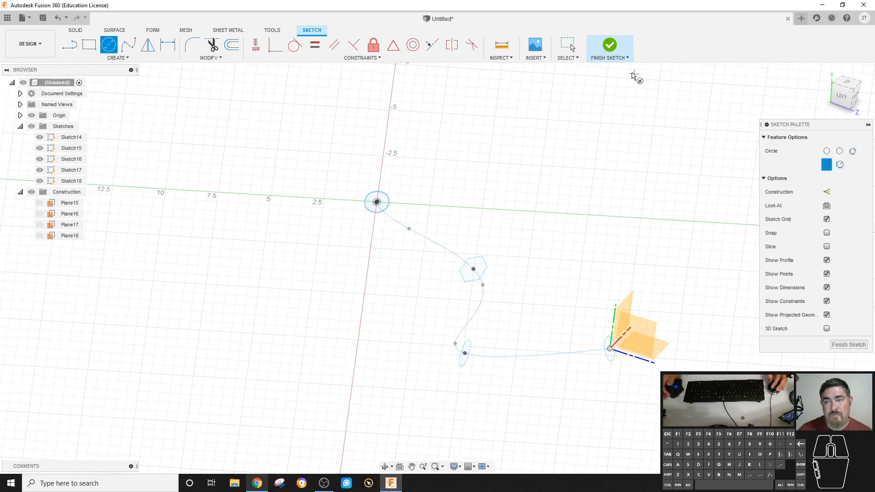
left_click(610, 46)
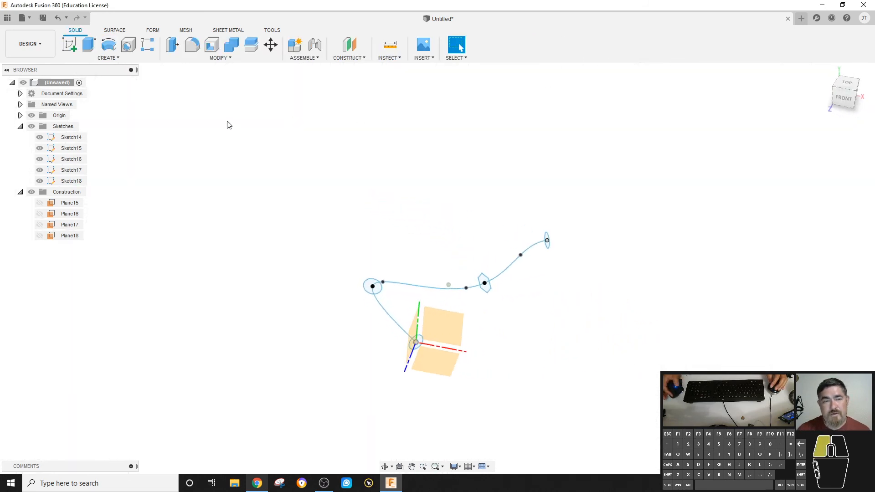
Step: Try a loft through the four profiles in order along the path, guided by the spline as centerline
left_click(112, 59)
left_click(96, 123)
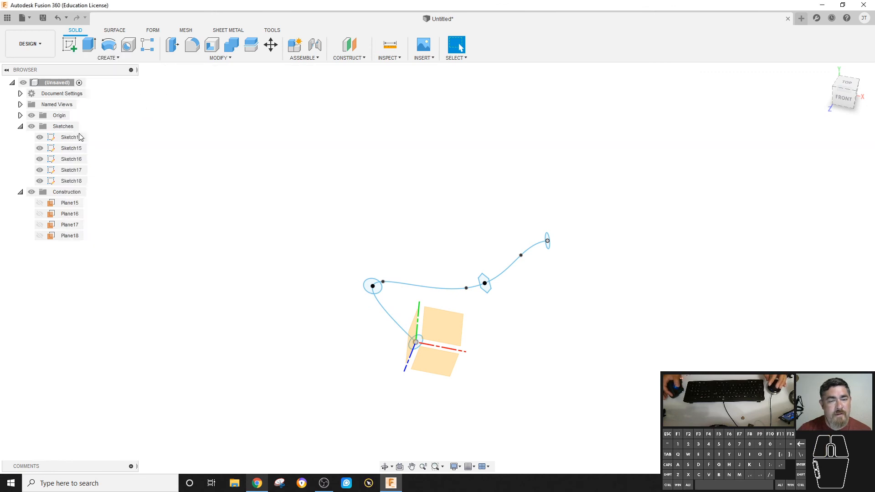
scroll(415, 371, "up", 3)
left_click(310, 195)
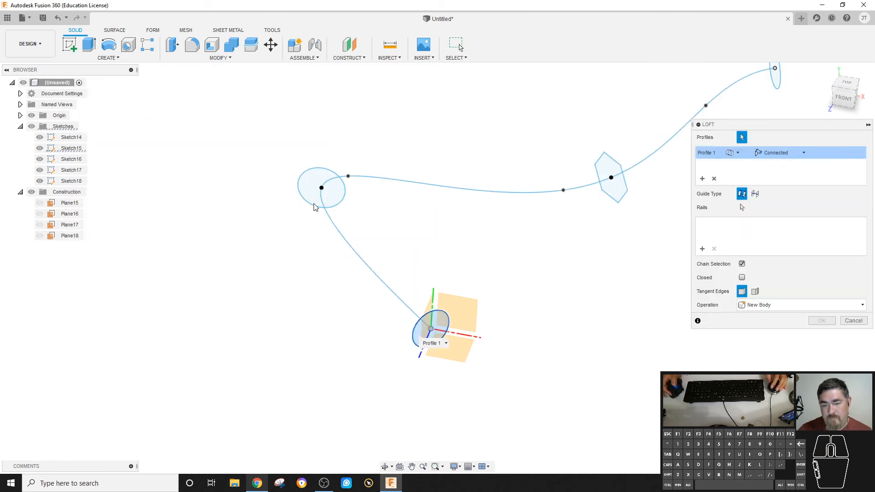
left_click(308, 187)
left_click(619, 183)
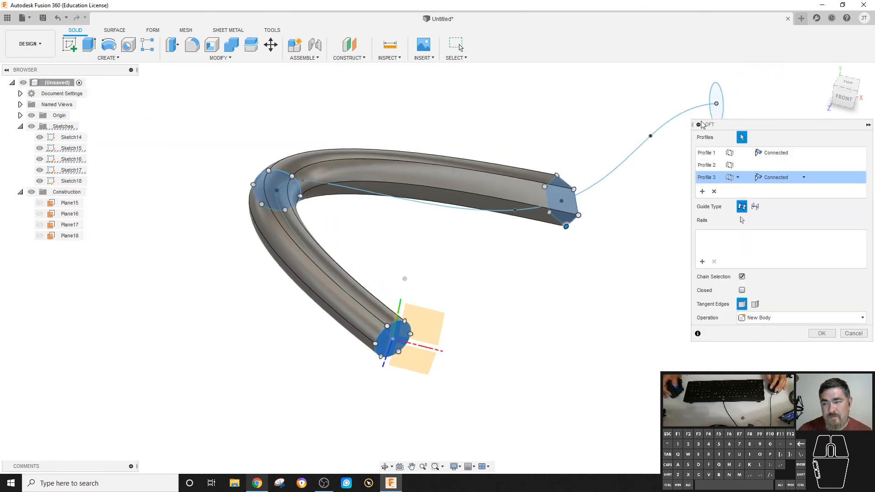
left_click(689, 108)
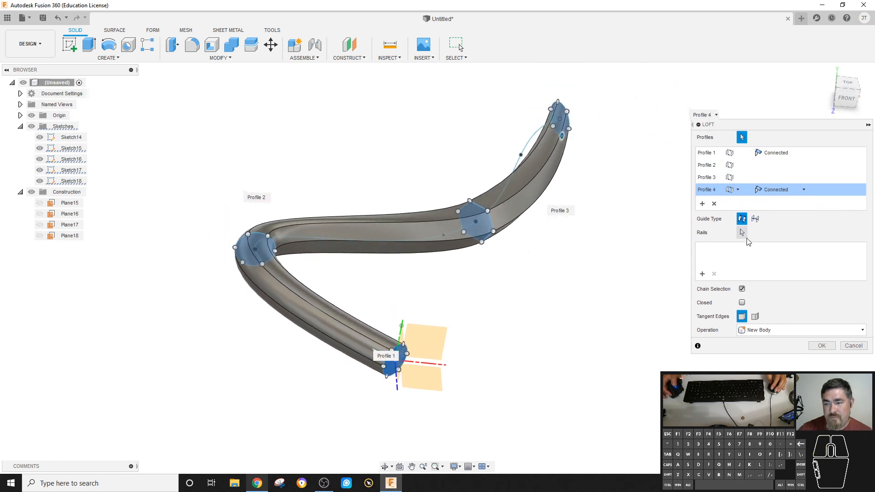
left_click(523, 176)
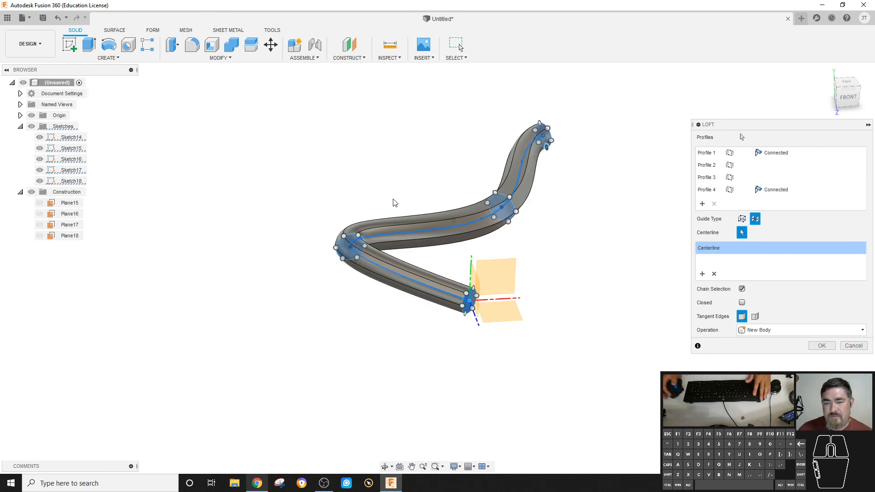
key("Escape")
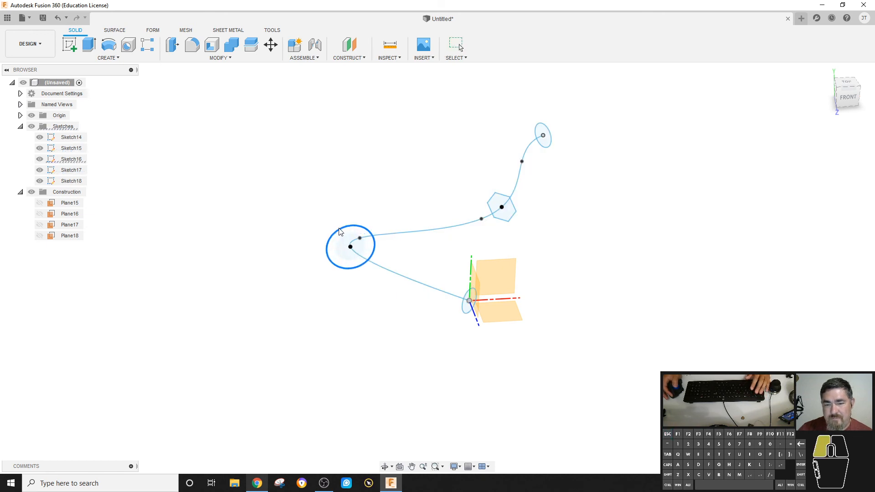
Step: Resize the profile circles, enlarging the ones at both ends of the spline and shrinking the second one
left_click(463, 302)
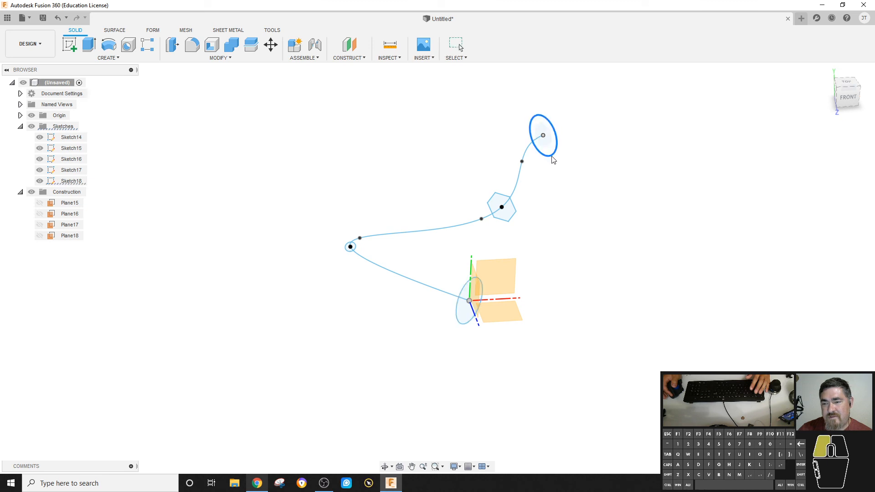
Step: Start a new loft with the start circle, small second circle, hexagon and end circle as profiles in that order
left_click(108, 58)
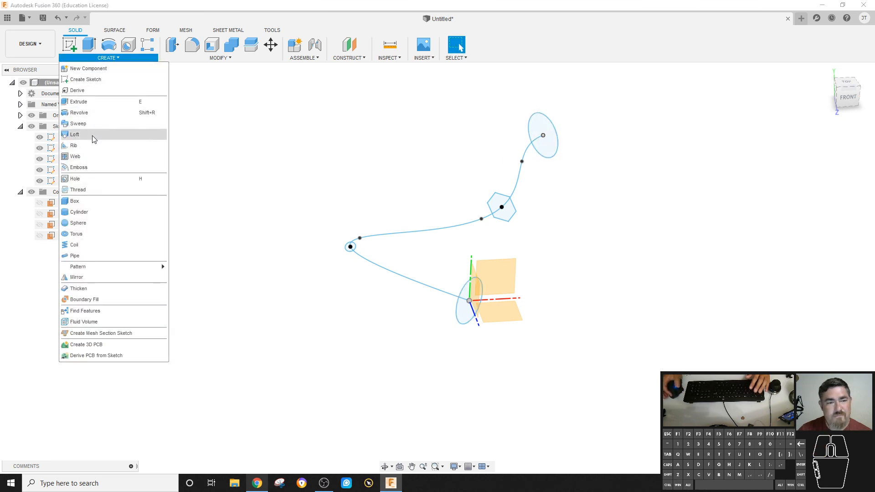
left_click(86, 133)
left_click(466, 315)
scroll(350, 247, "up", 4)
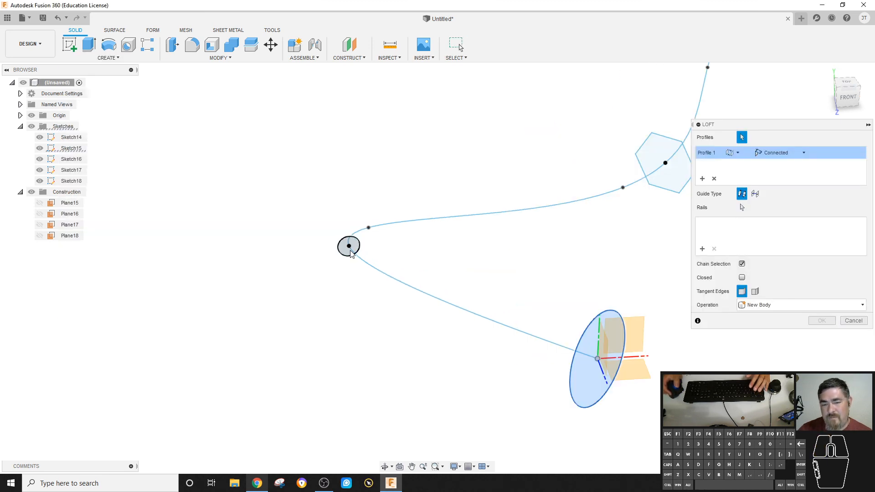
left_click(349, 246)
left_click(666, 182)
scroll(518, 143, "down", 3)
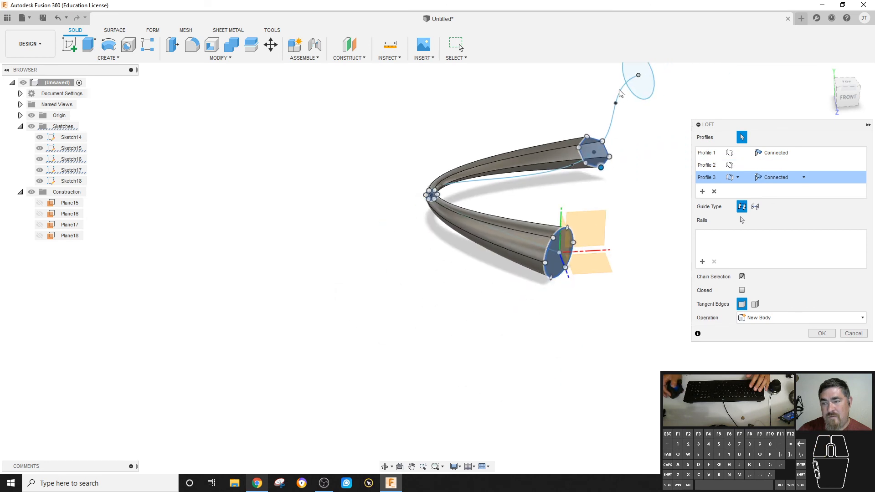
left_click(646, 91)
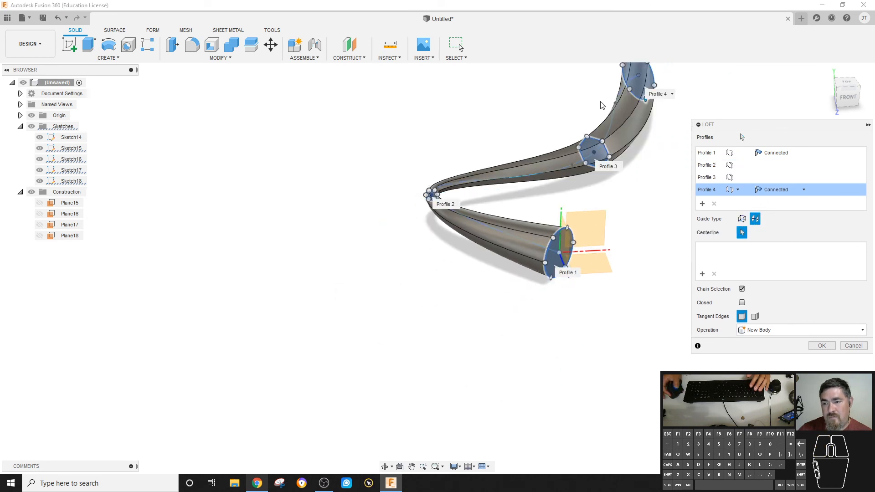
Step: Guide the loft with the spline as its centerline and complete it as a new body
left_click(612, 123)
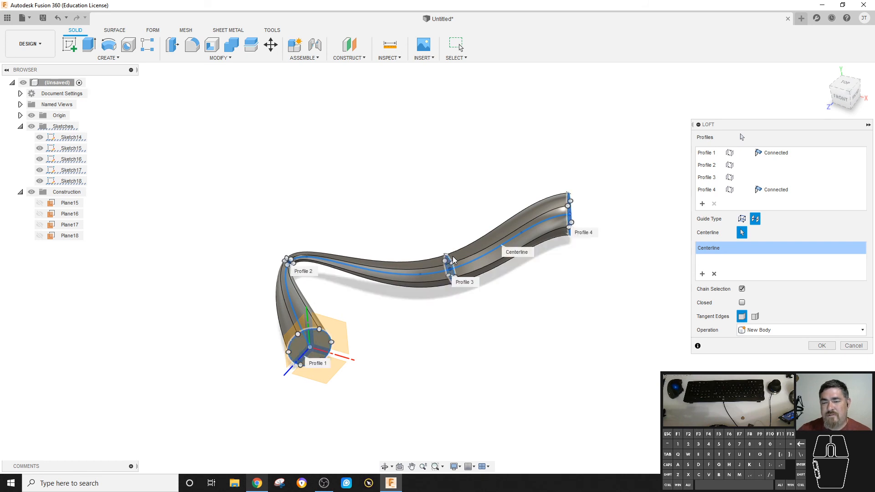
middle_click_drag(453, 260, 822, 337, "shift")
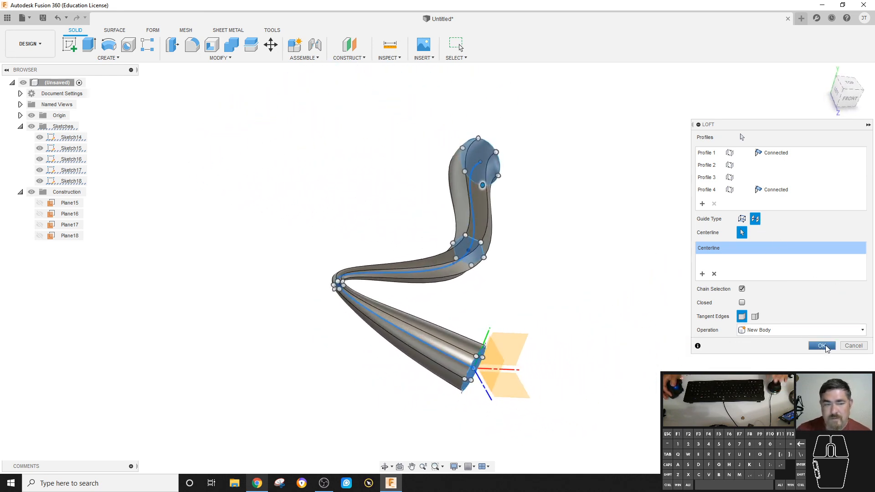
left_click(823, 346)
middle_click_drag(355, 242, 214, 246, "shift")
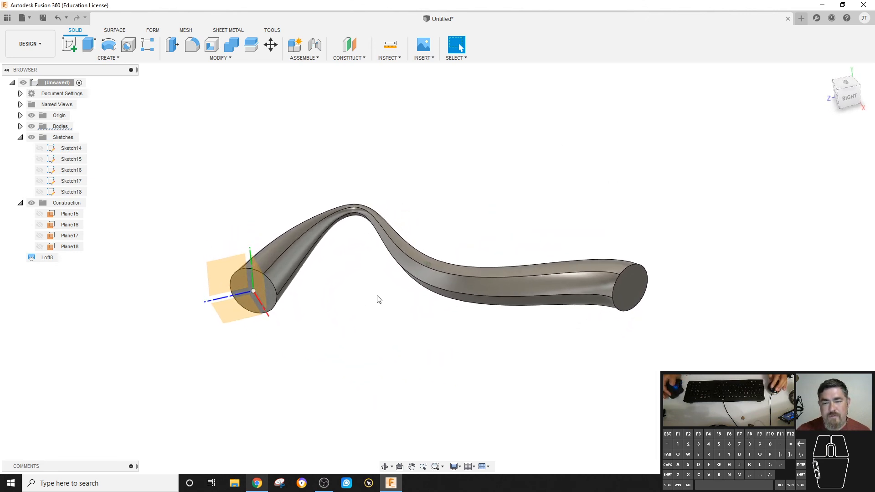